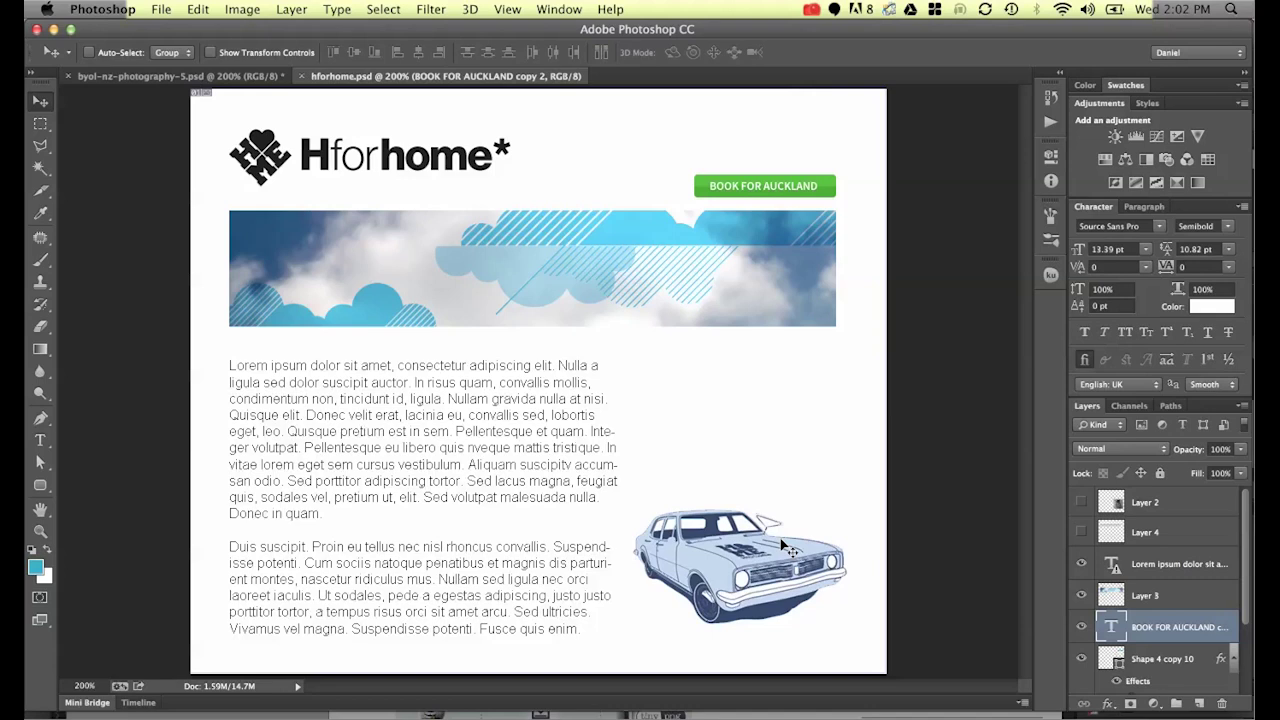
Look over the photography site document, then return to the hforhome mock-up.
{"action": "left_click", "coordinate": [222, 77]}
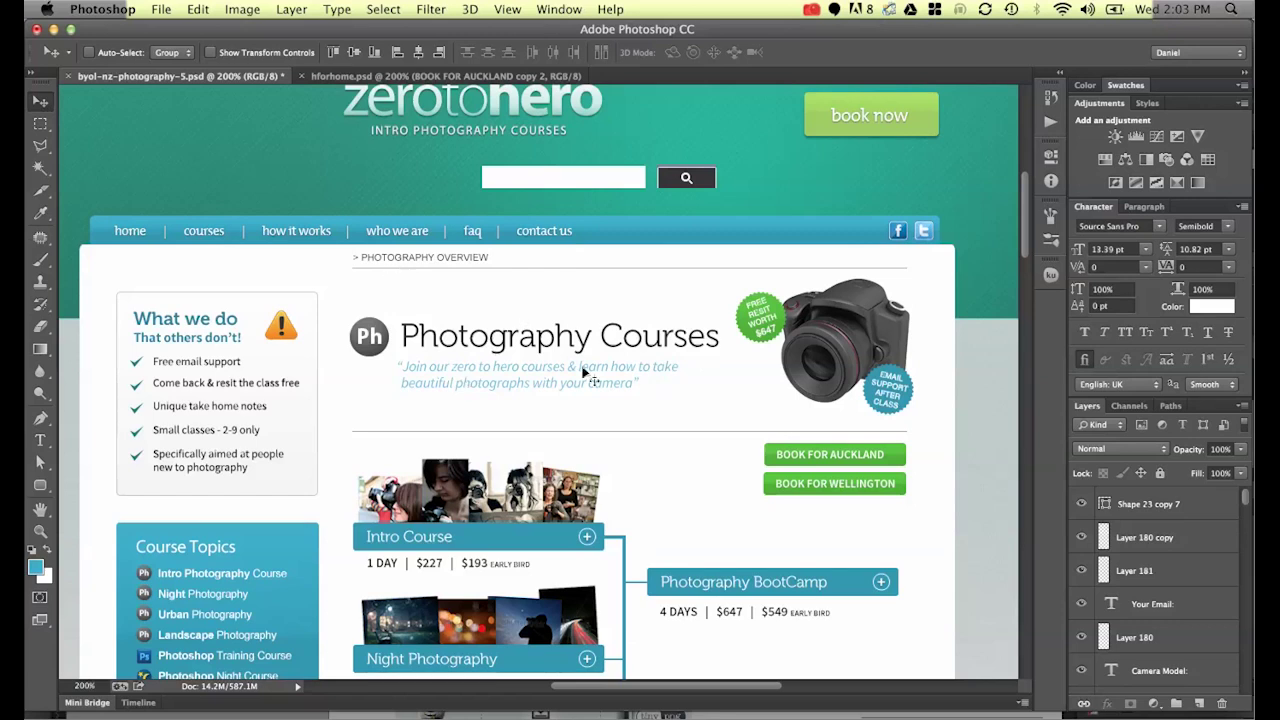
{"action": "scroll", "coordinate": [514, 424], "scroll_direction": "down", "scroll_amount": 3}
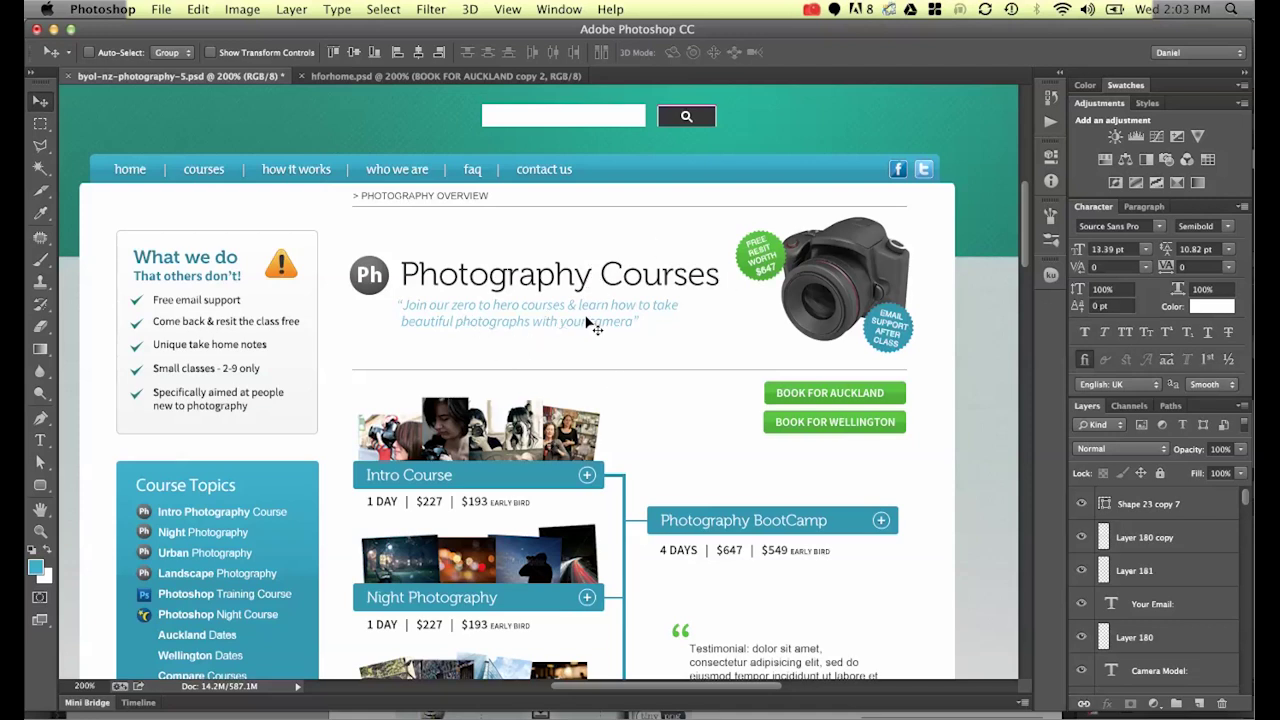
{"action": "scroll", "coordinate": [588, 322], "scroll_direction": "down", "scroll_amount": 1}
{"action": "scroll", "coordinate": [590, 325], "scroll_direction": "down", "scroll_amount": 12}
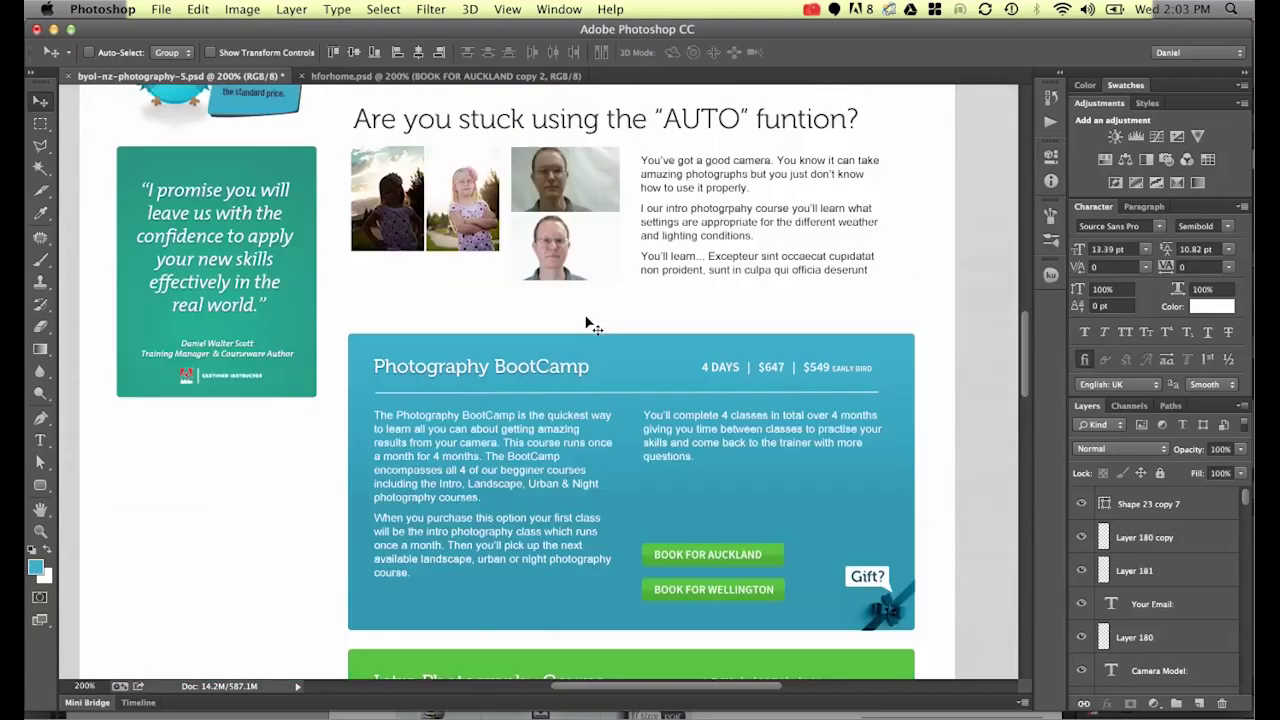
{"action": "scroll", "coordinate": [590, 325], "scroll_direction": "up", "scroll_amount": 15}
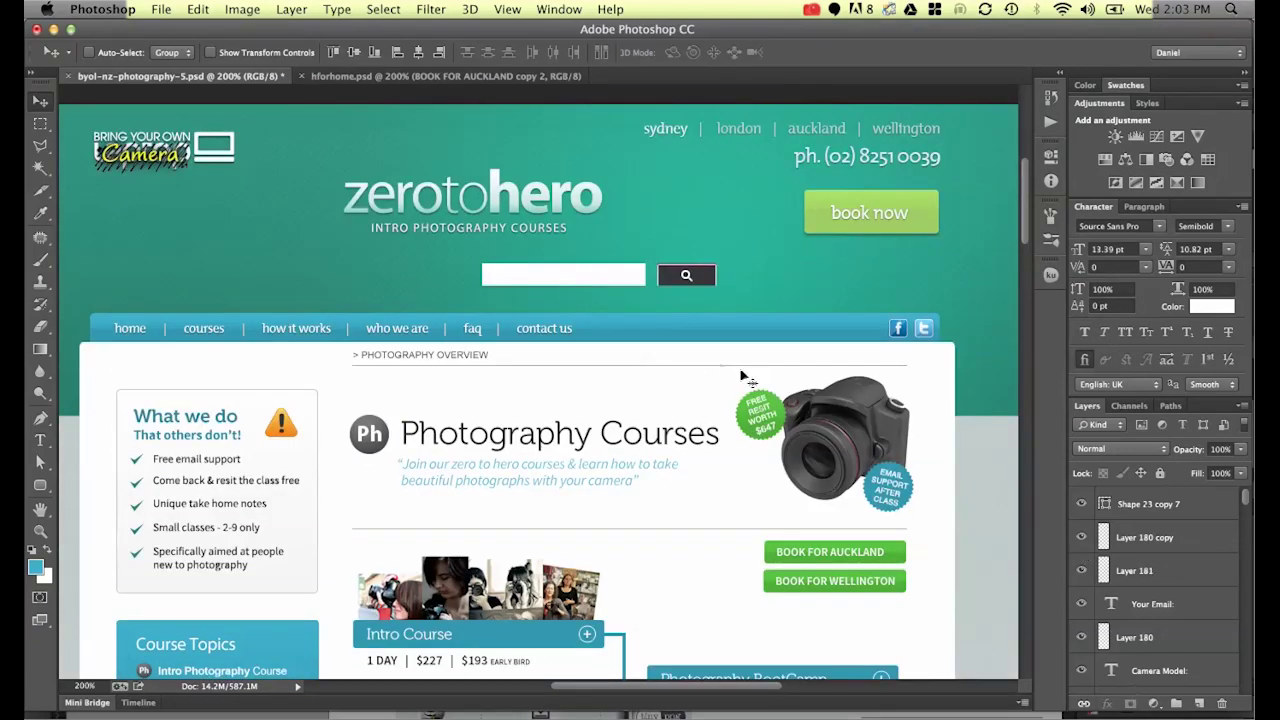
{"action": "scroll", "coordinate": [464, 377], "scroll_direction": "down", "scroll_amount": 4}
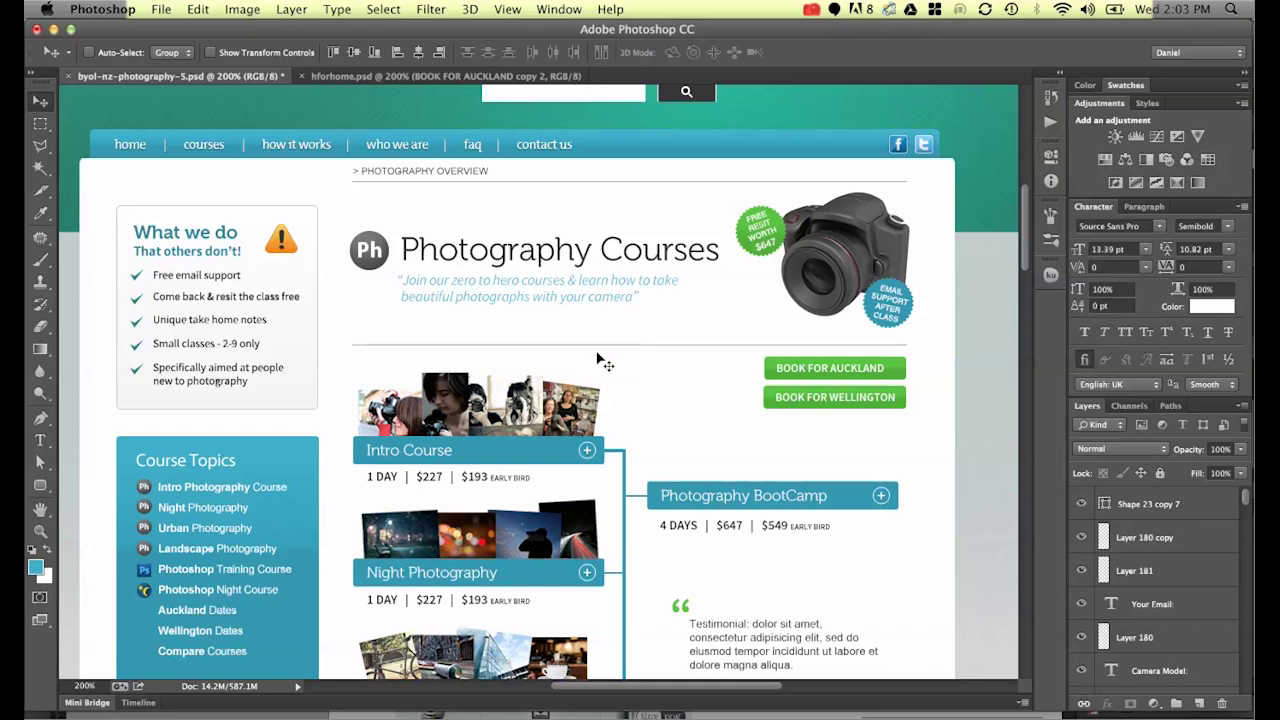
{"action": "left_click", "coordinate": [420, 76]}
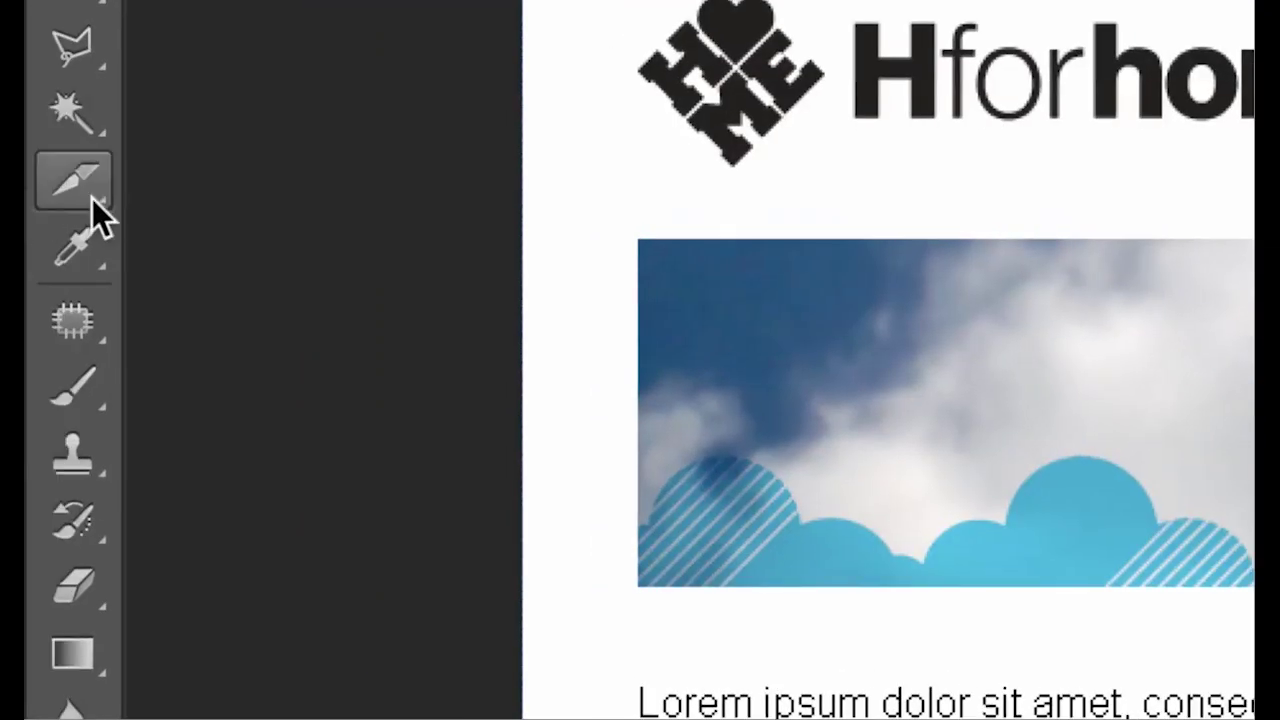
With the Slice Tool, draw slices around the Hforhome logo, the BOOK FOR AUCKLAND button and the cloud banner.
{"action": "left_click", "coordinate": [92, 198]}
{"action": "left_click", "coordinate": [240, 166]}
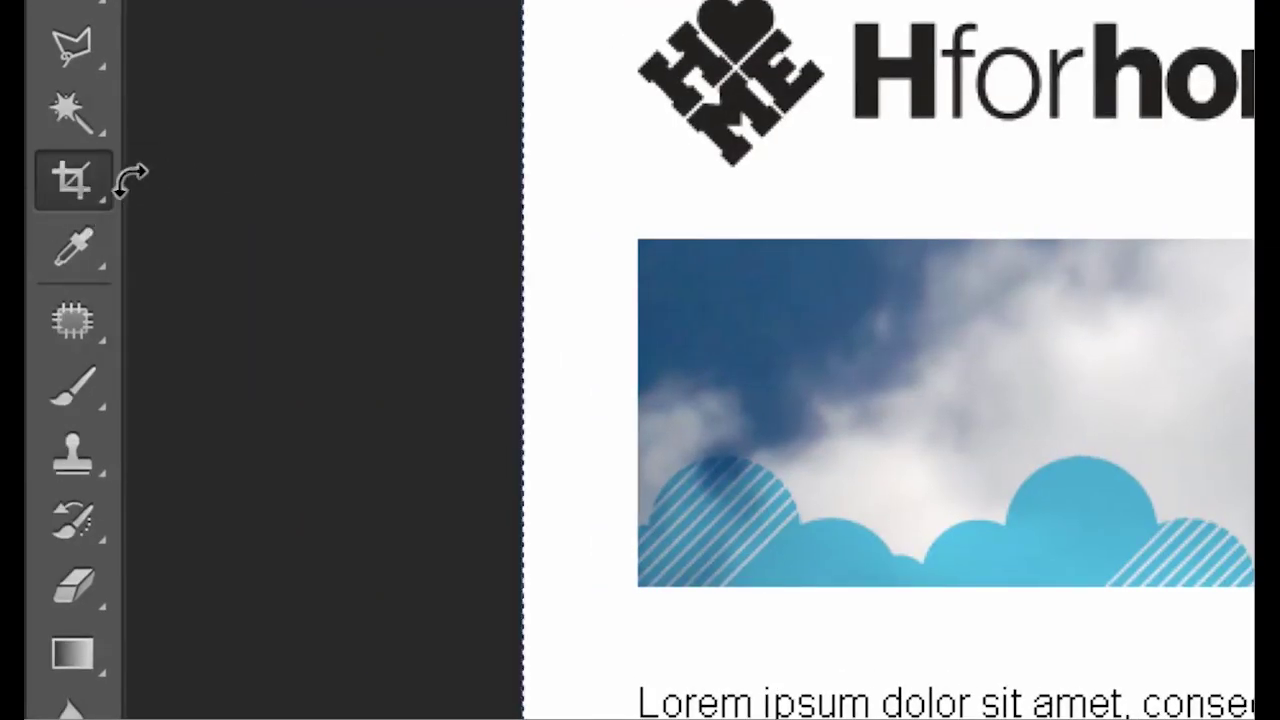
{"action": "left_click", "coordinate": [102, 180]}
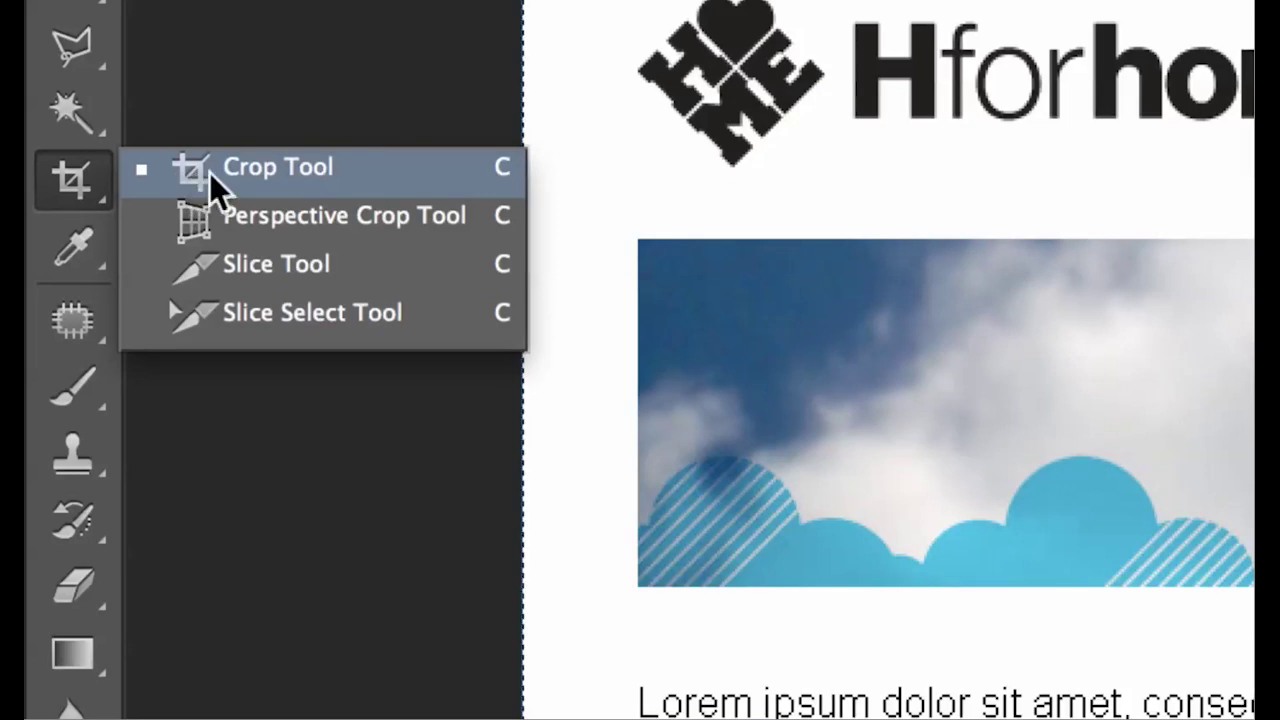
{"action": "left_click", "coordinate": [240, 262]}
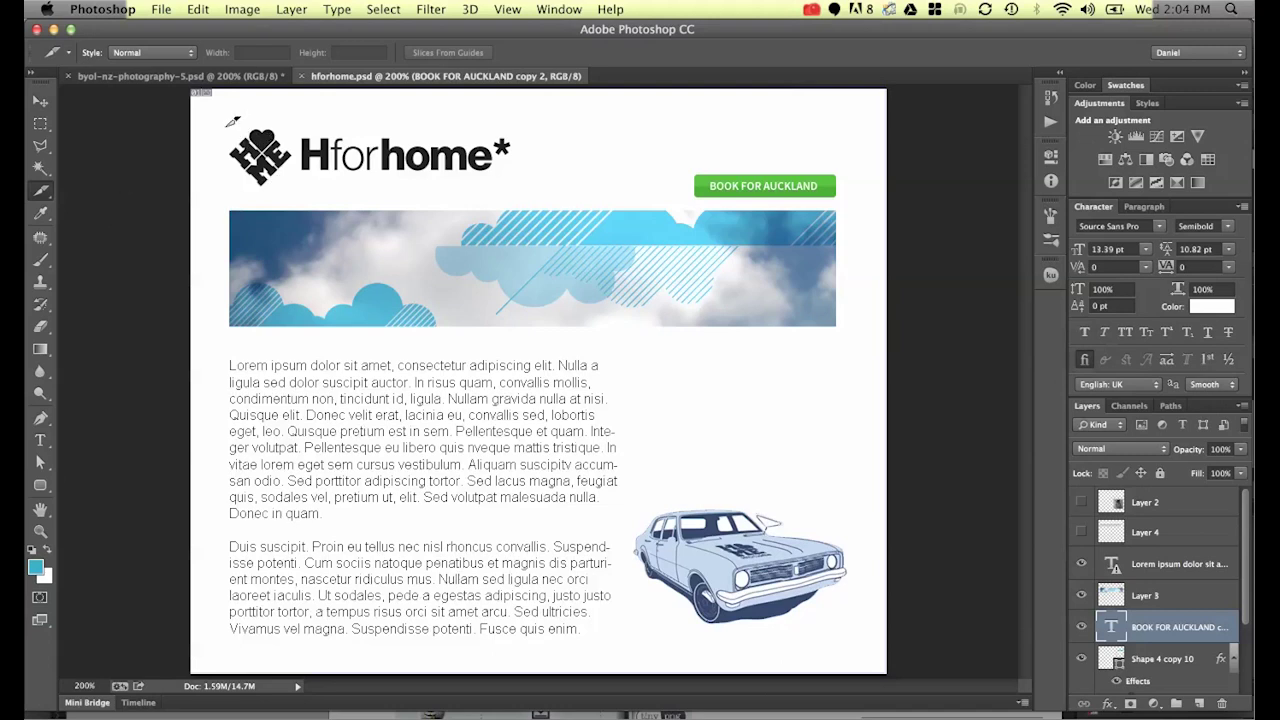
{"action": "left_click_drag", "start_coordinate": [229, 129], "coordinate": [511, 189]}
{"action": "left_click_drag", "start_coordinate": [694, 175], "coordinate": [845, 190]}
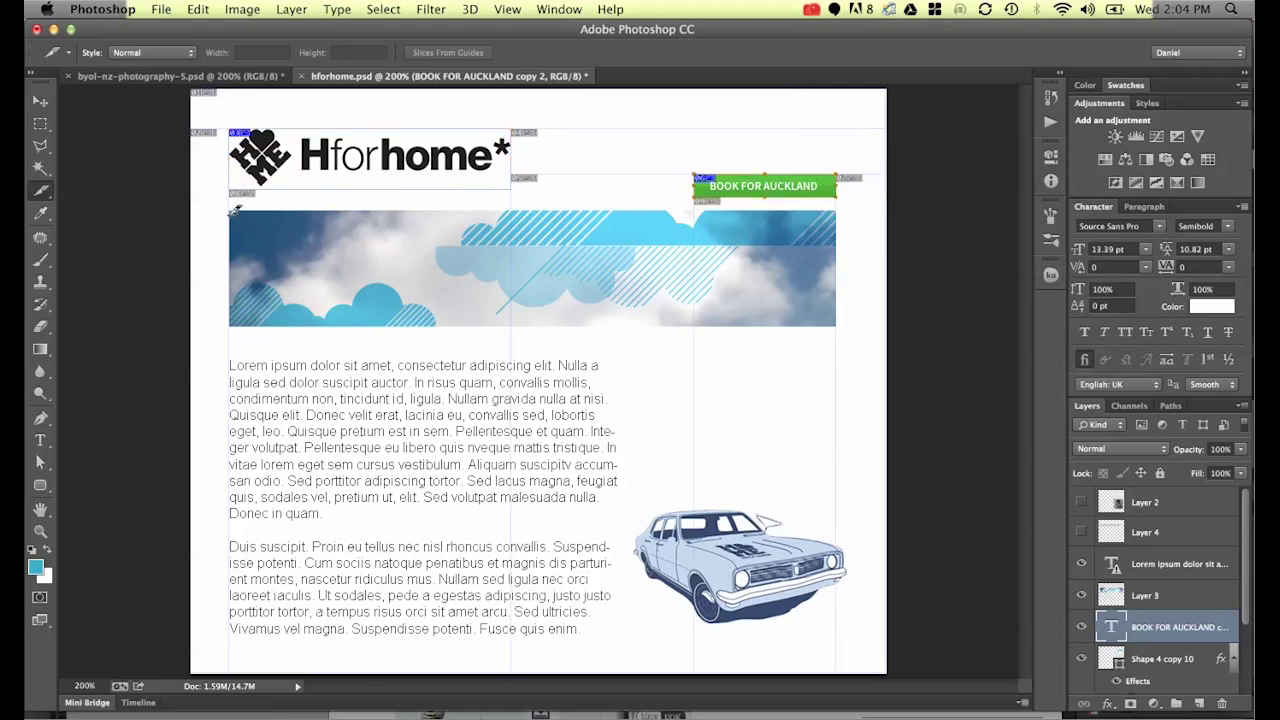
{"action": "left_click_drag", "start_coordinate": [229, 210], "coordinate": [840, 322]}
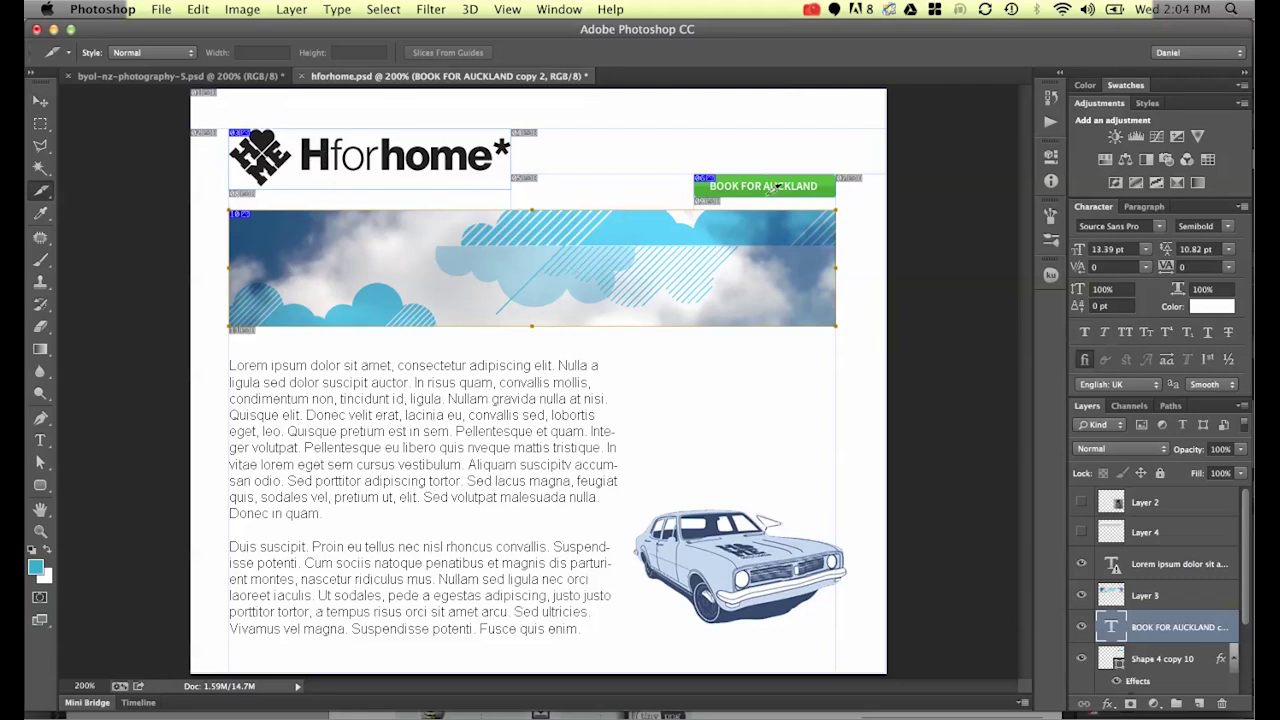
{"action": "left_click", "coordinate": [161, 9]}
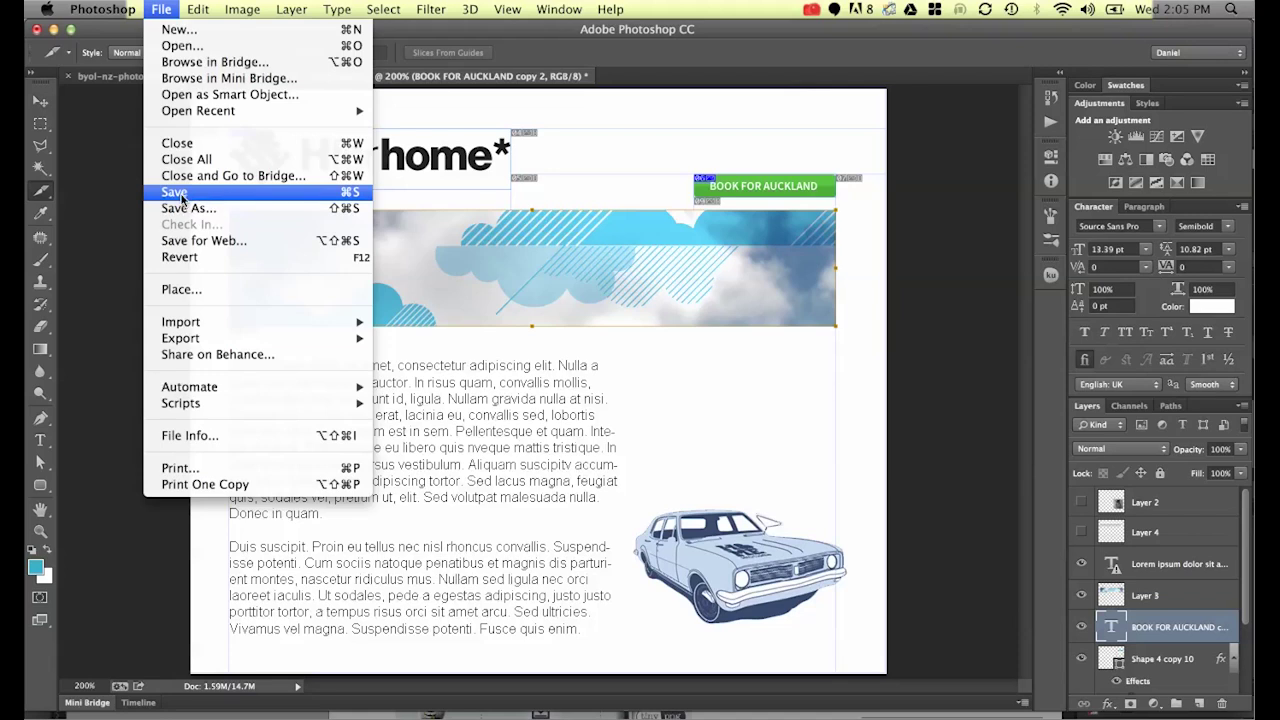
Preview the page in Save for Web at 200% and compare the button and banner GIF colour tables.
{"action": "left_click", "coordinate": [207, 242]}
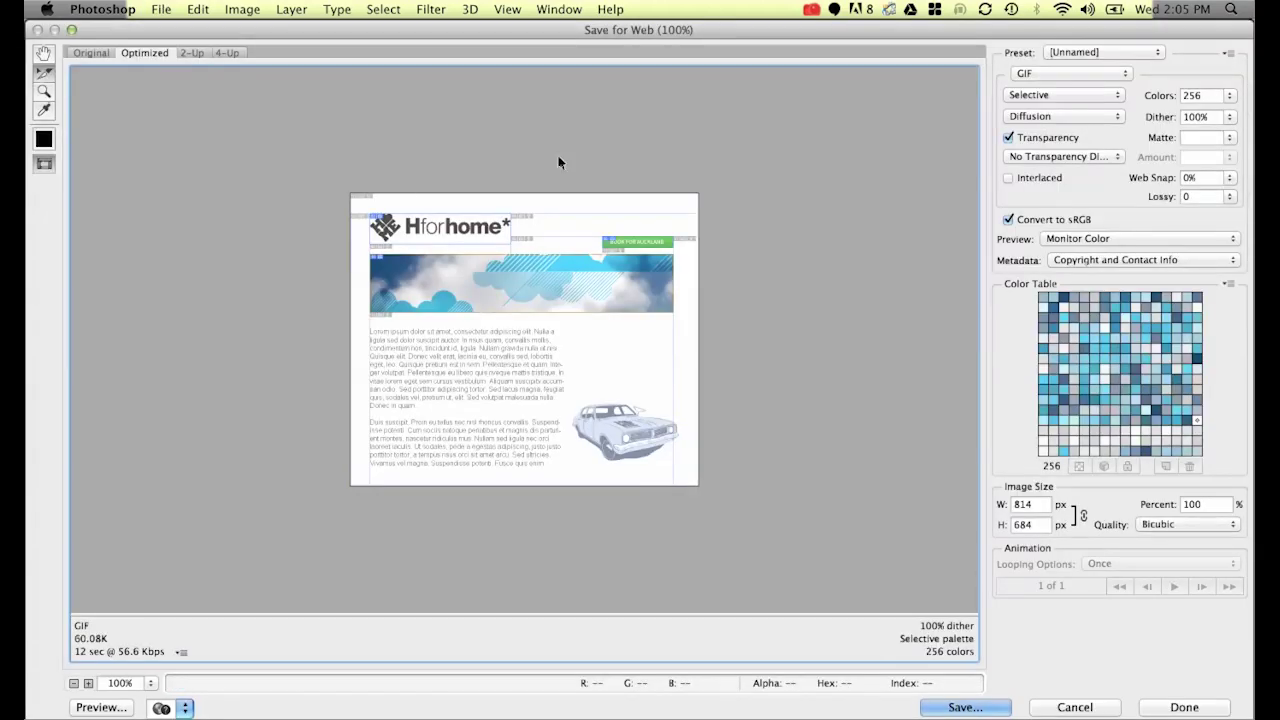
{"action": "key", "text": "super+plus"}
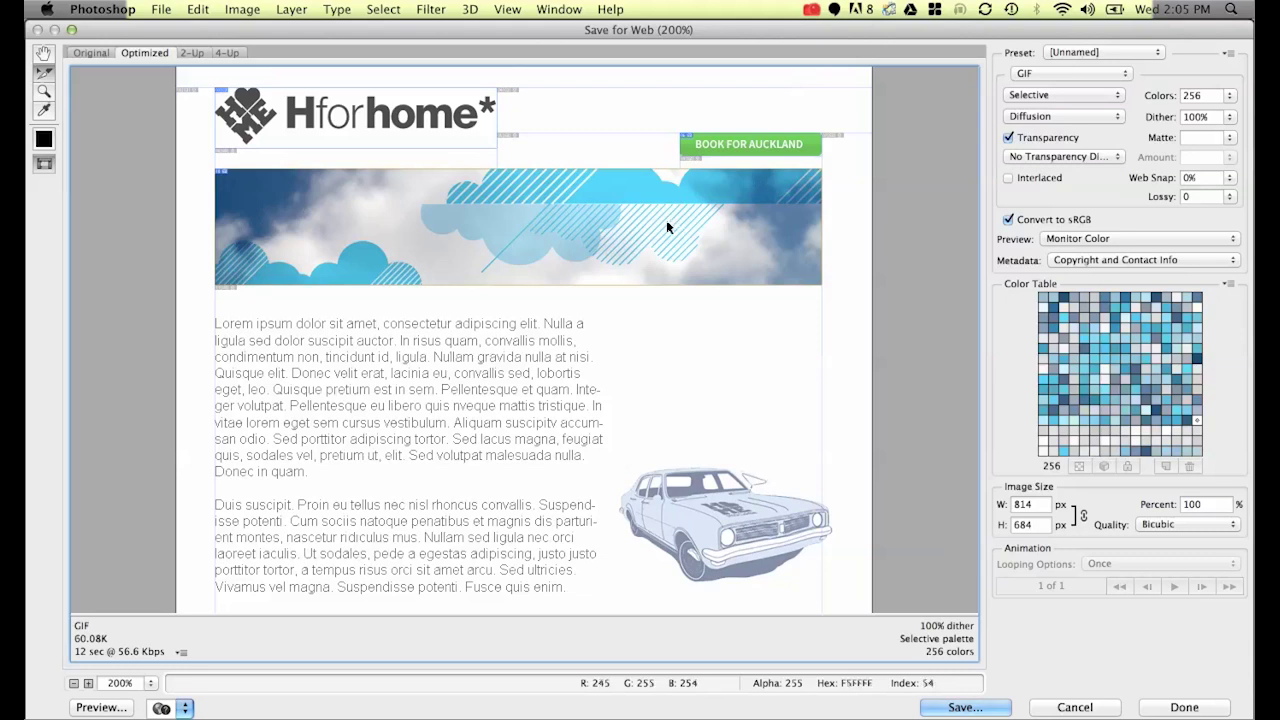
{"action": "left_click", "coordinate": [741, 144]}
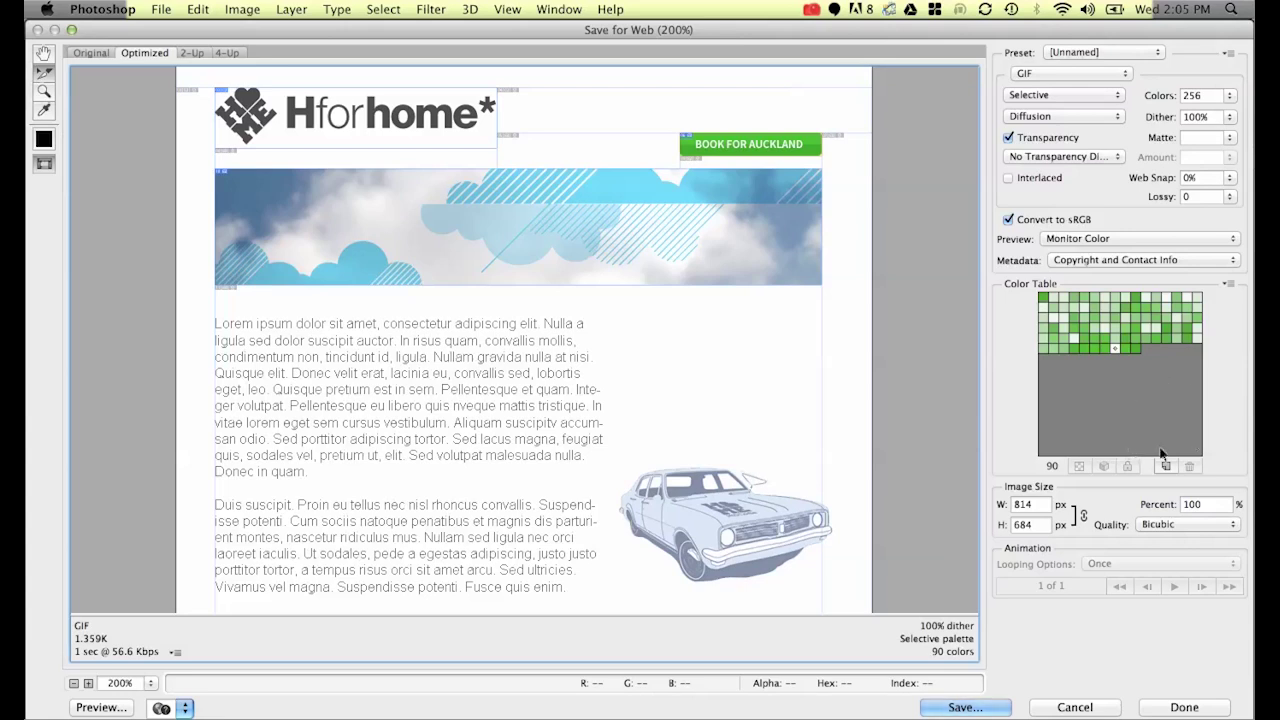
{"action": "left_click", "coordinate": [755, 207]}
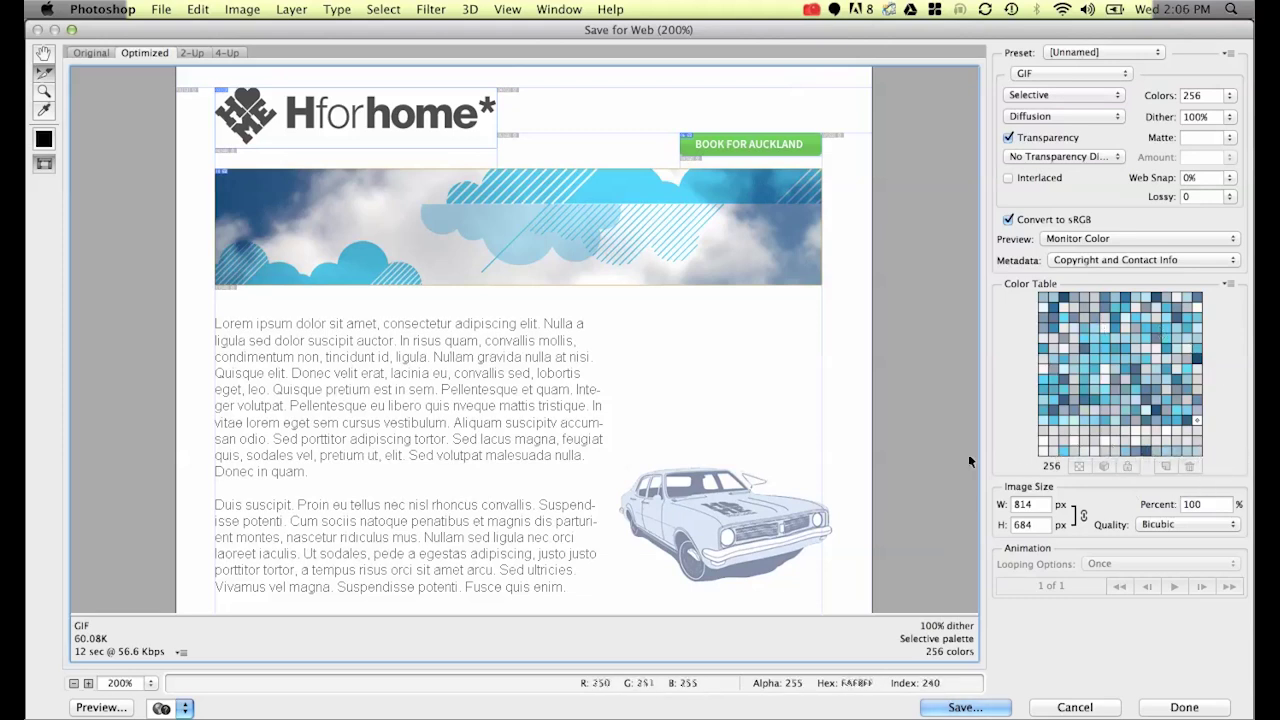
{"action": "left_click", "coordinate": [755, 140]}
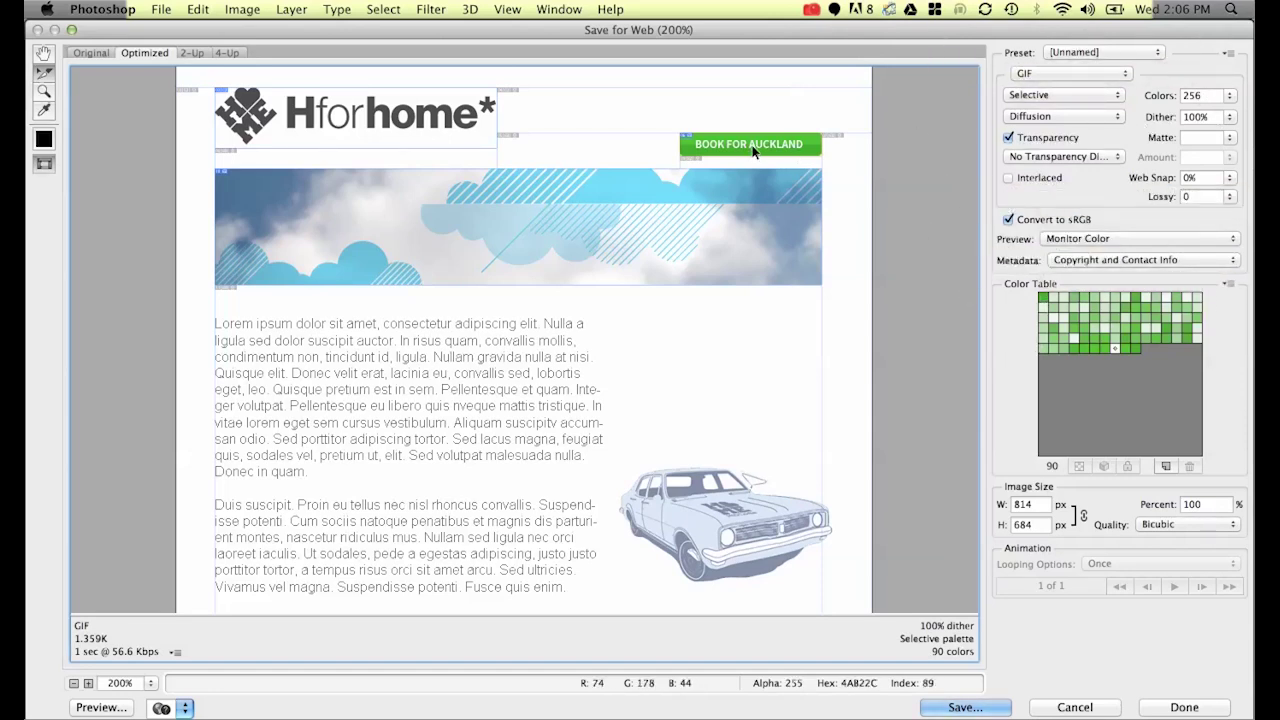
{"action": "left_click", "coordinate": [615, 218]}
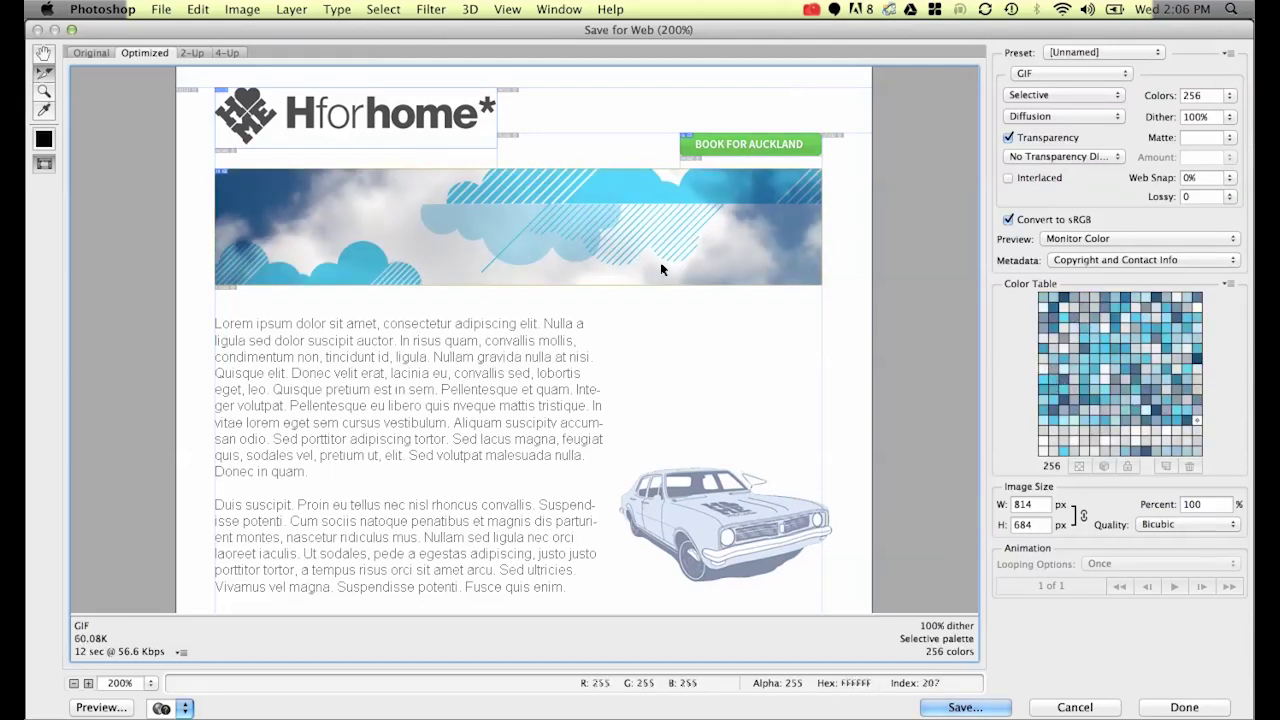
{"action": "key", "text": "super+equal"}
{"action": "key", "text": "super+equal"}
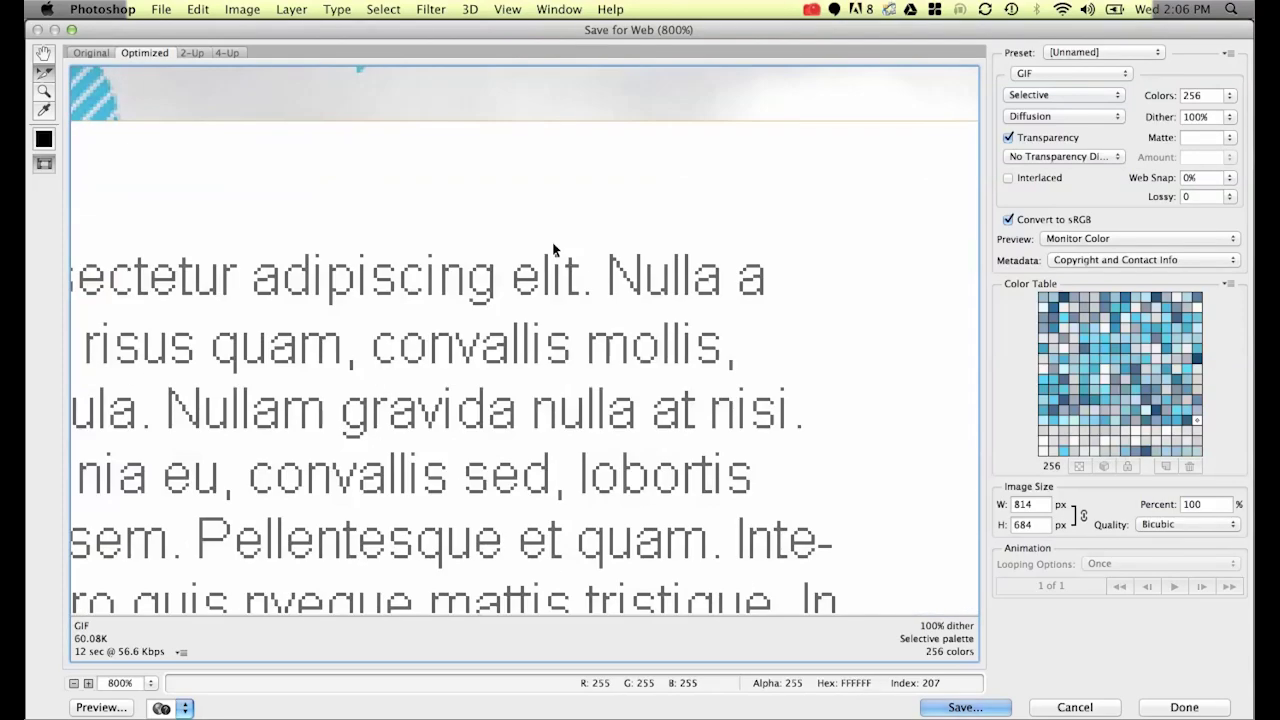
{"action": "scroll", "coordinate": [553, 245], "scroll_direction": "up", "scroll_amount": 10}
{"action": "scroll", "coordinate": [553, 245], "scroll_direction": "down", "scroll_amount": 8}
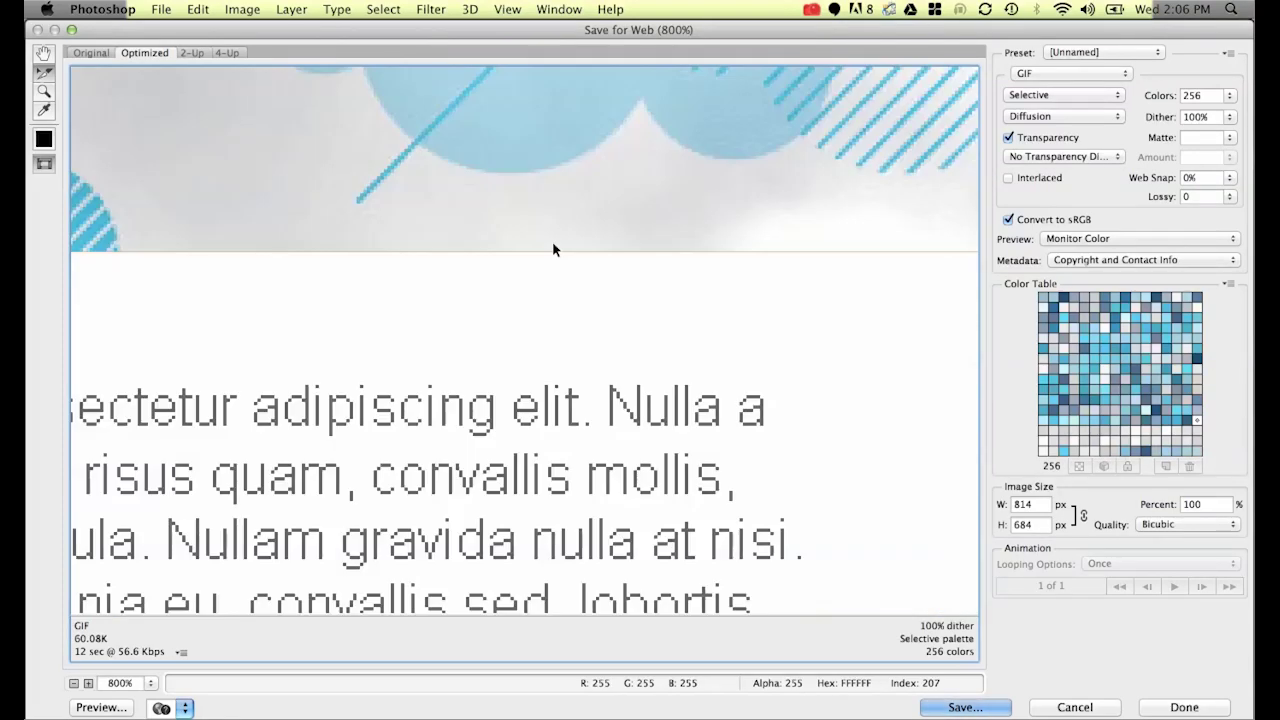
{"action": "scroll", "coordinate": [552, 249], "scroll_direction": "up", "scroll_amount": 5}
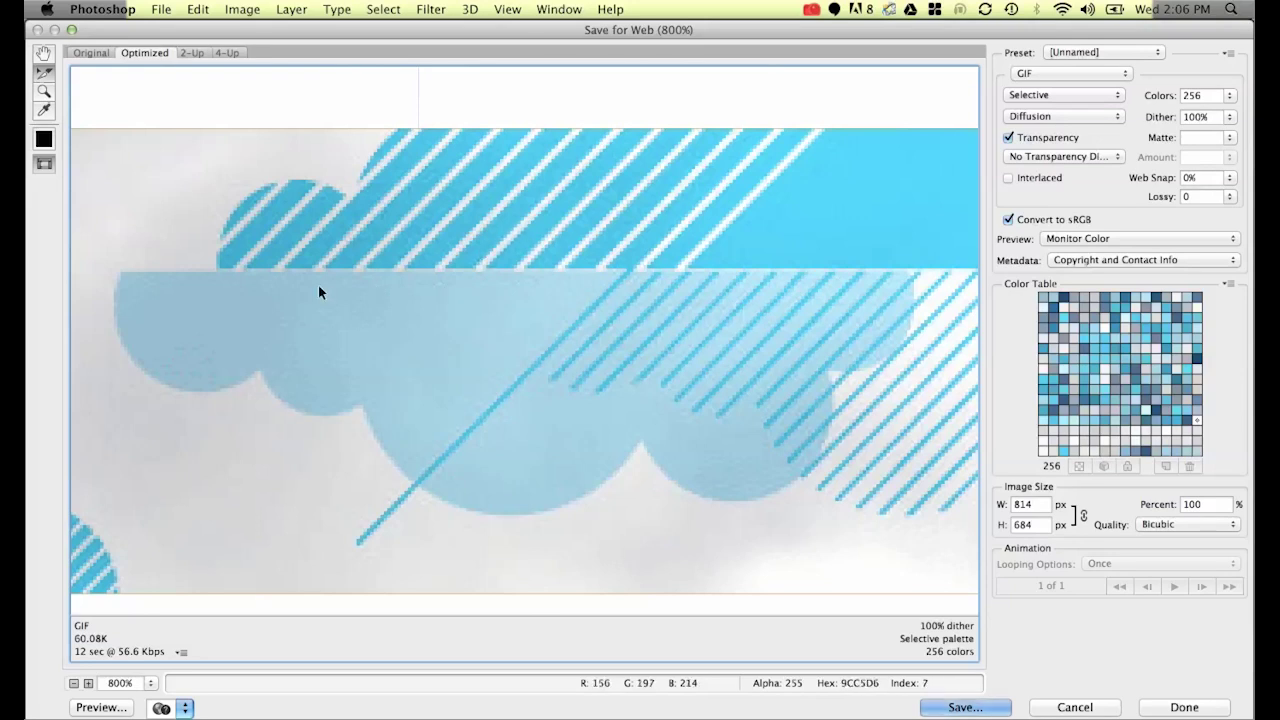
{"action": "key", "text": "super+equal"}
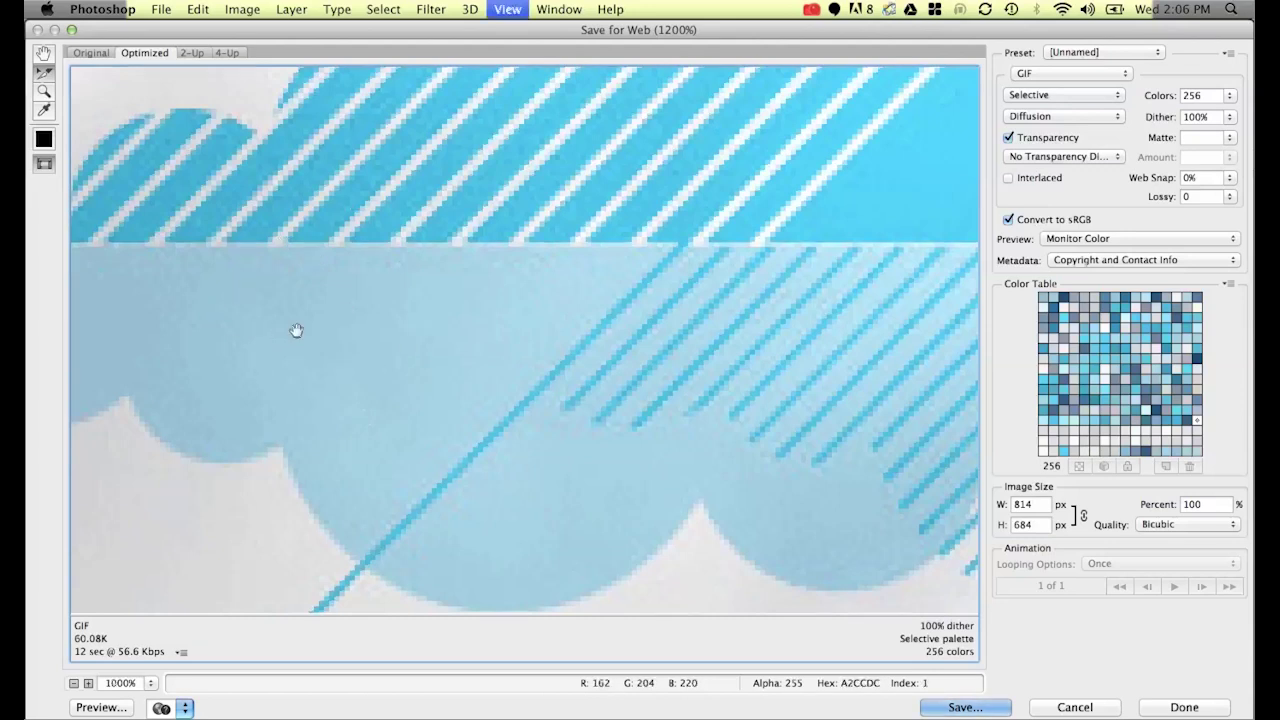
{"action": "key", "text": "super+minus"}
{"action": "key", "text": "super+minus"}
{"action": "key", "text": "super+minus"}
{"action": "key", "text": "super+minus"}
{"action": "key", "text": "super+minus"}
{"action": "key", "text": "super+minus"}
{"action": "key", "text": "super+minus"}
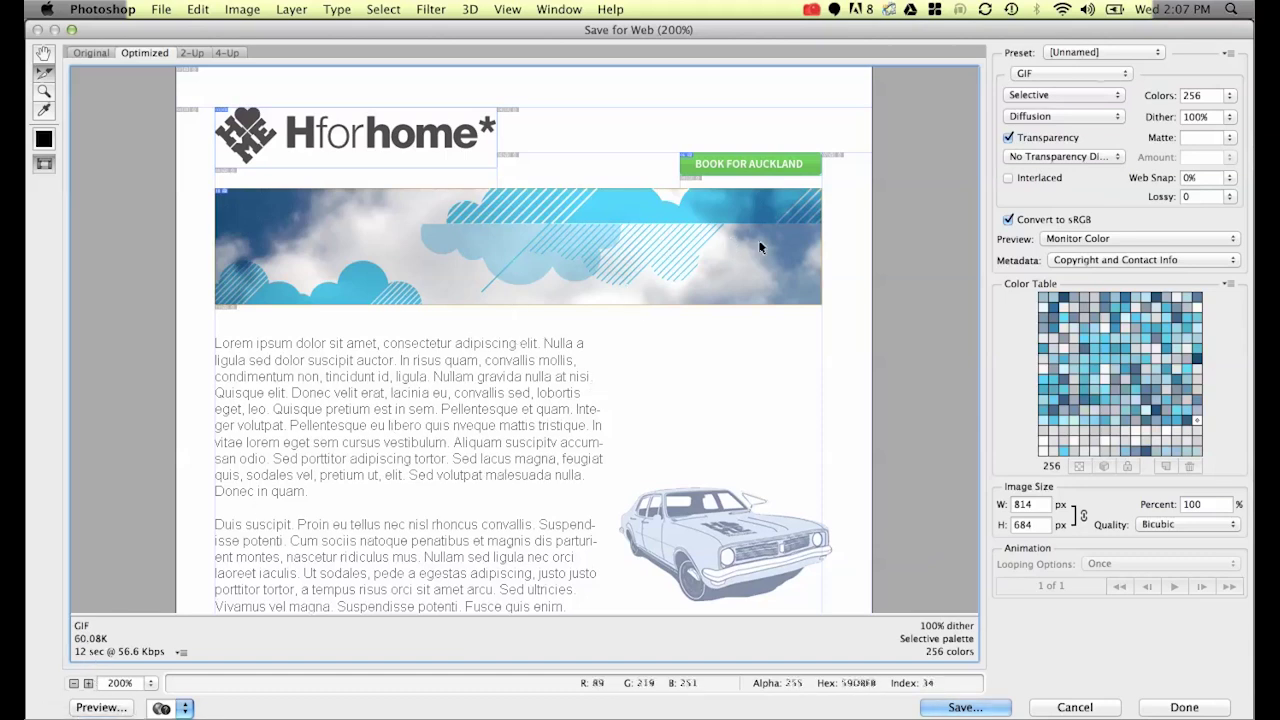
Switch the banner slice to JPEG and try quality 100 and 0, ending at 0.
{"action": "left_click", "coordinate": [1070, 75]}
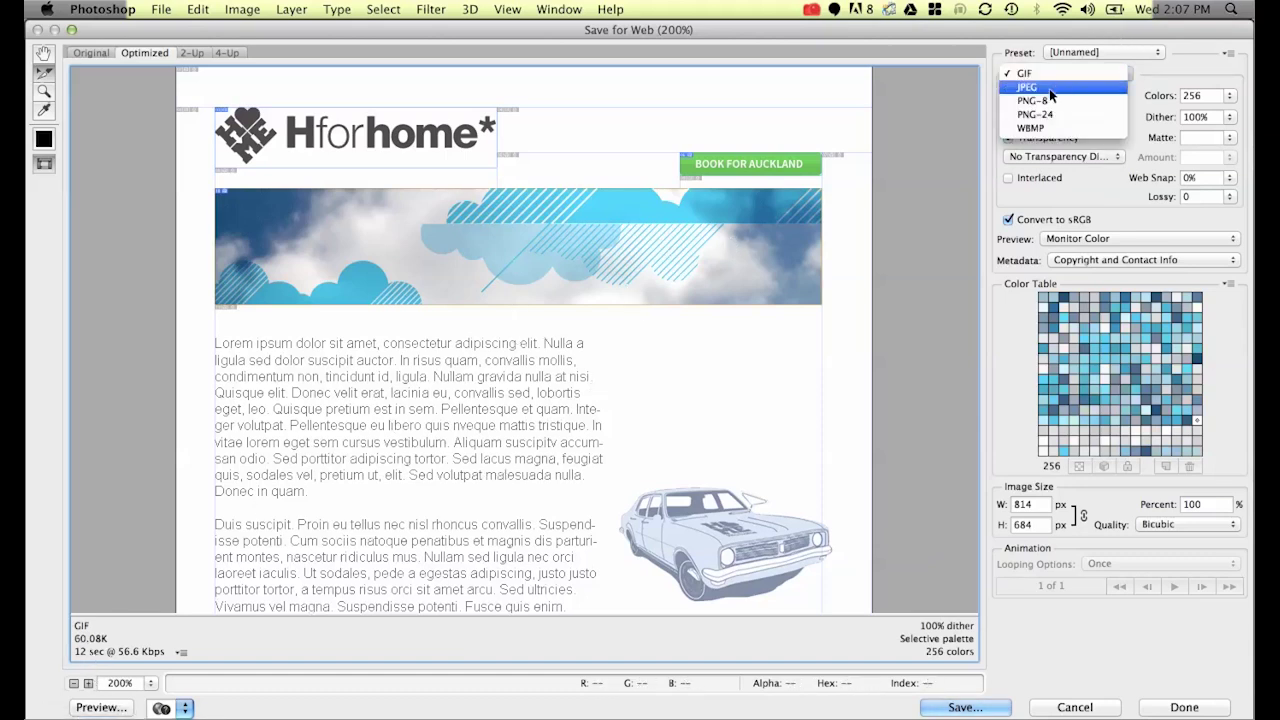
{"action": "left_click", "coordinate": [1049, 87]}
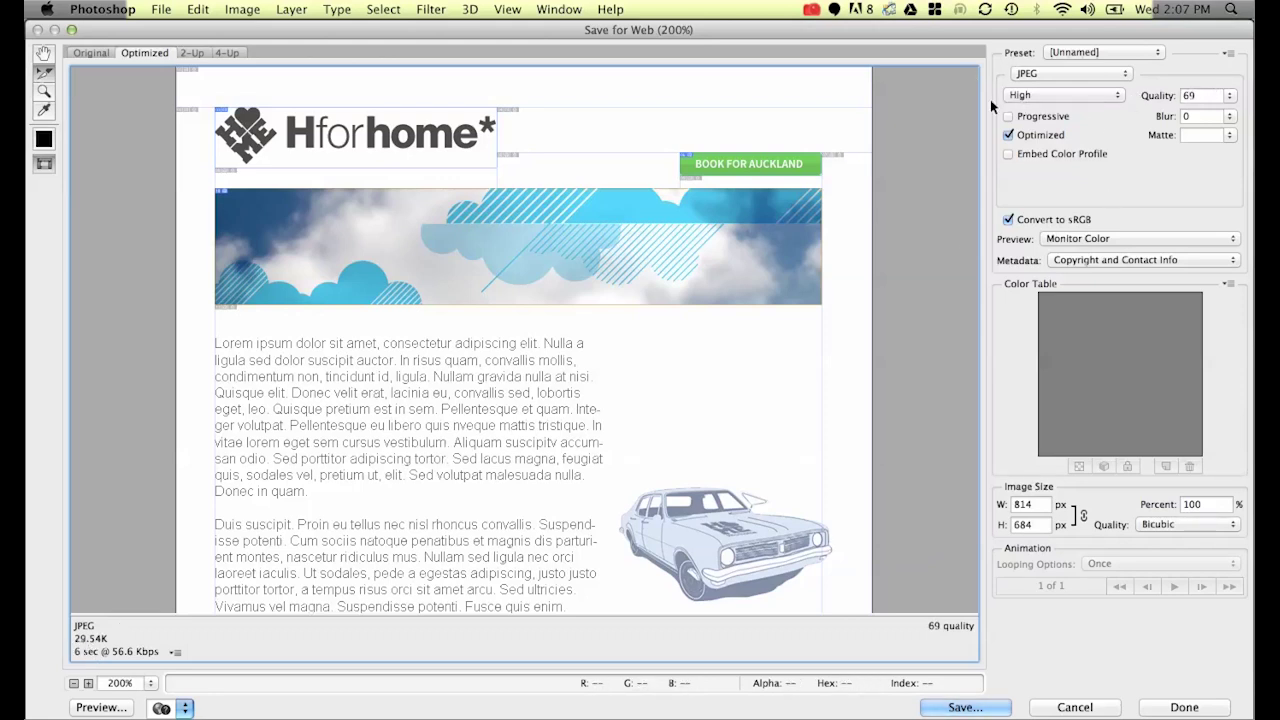
{"action": "left_click", "coordinate": [1229, 97]}
{"action": "left_click_drag", "start_coordinate": [1205, 116], "coordinate": [1142, 115]}
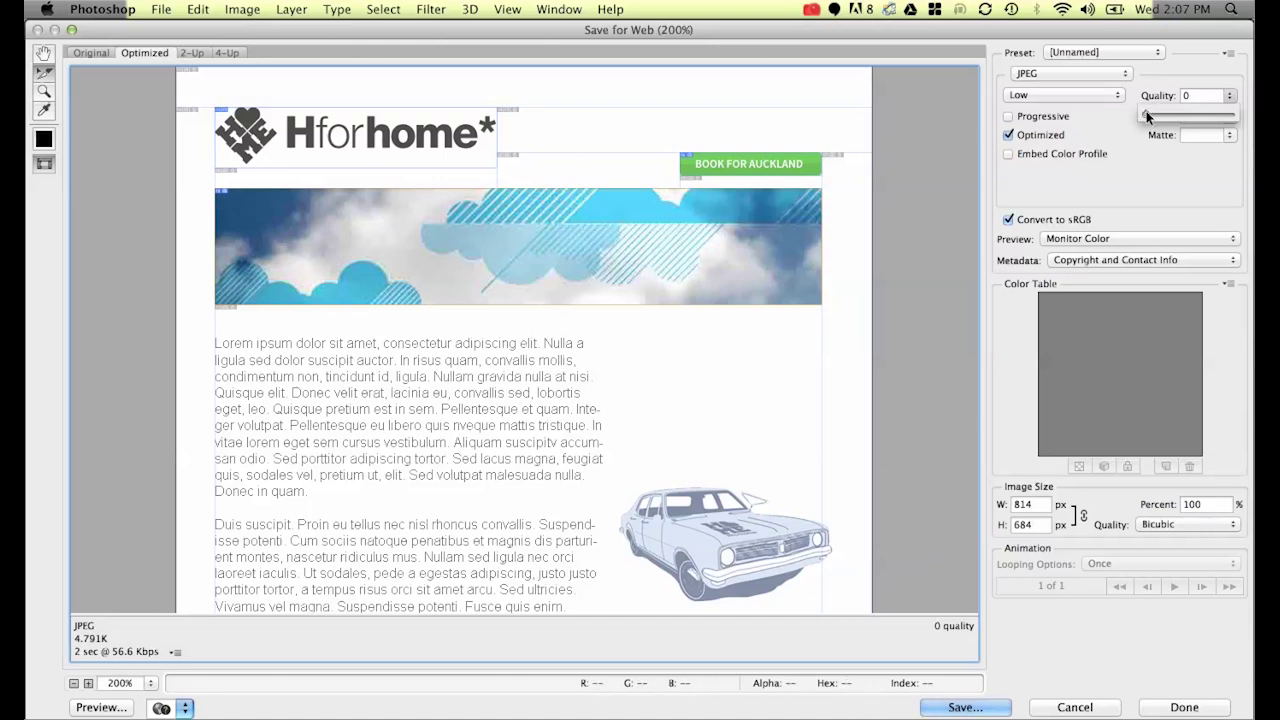
Sweep the banner's JPEG quality through 100, a middle value, 77 and 0, comparing file sizes.
{"action": "left_click_drag", "start_coordinate": [1146, 113], "coordinate": [1058, 128]}
{"action": "left_click_drag", "start_coordinate": [1143, 114], "coordinate": [1169, 120]}
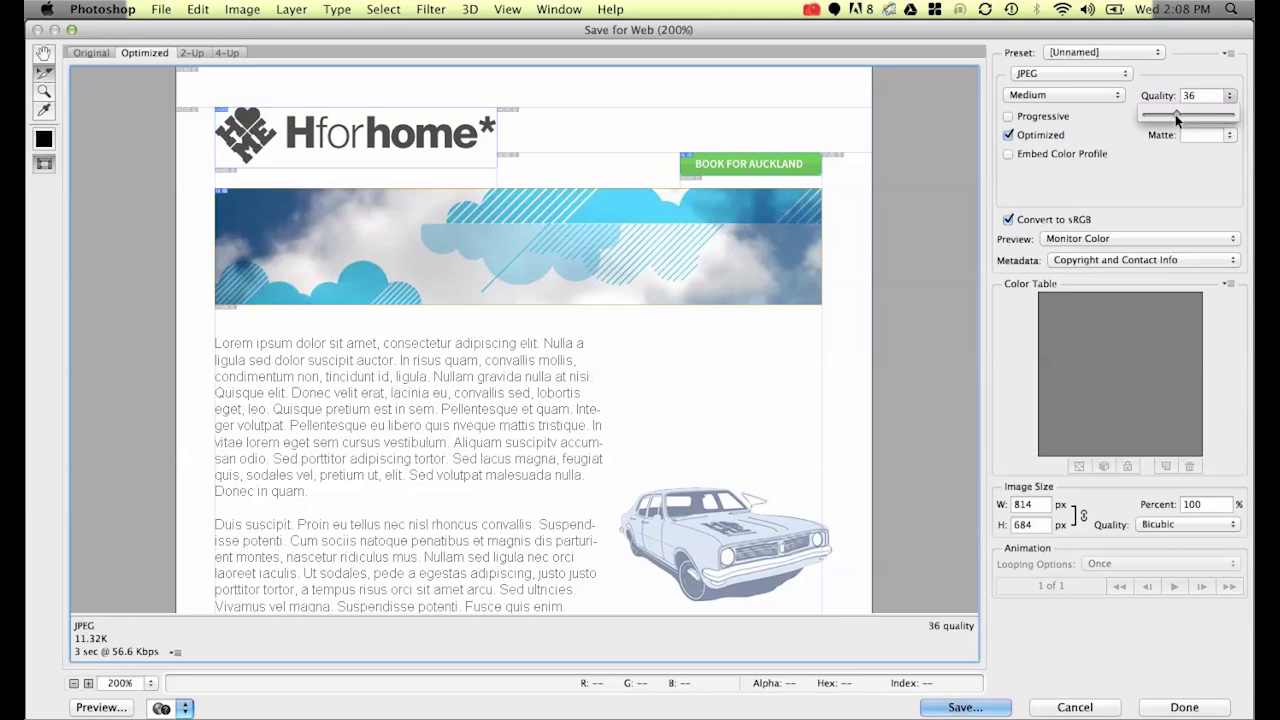
{"action": "left_click_drag", "start_coordinate": [1204, 122], "coordinate": [1210, 117]}
{"action": "left_click_drag", "start_coordinate": [1212, 112], "coordinate": [1063, 136]}
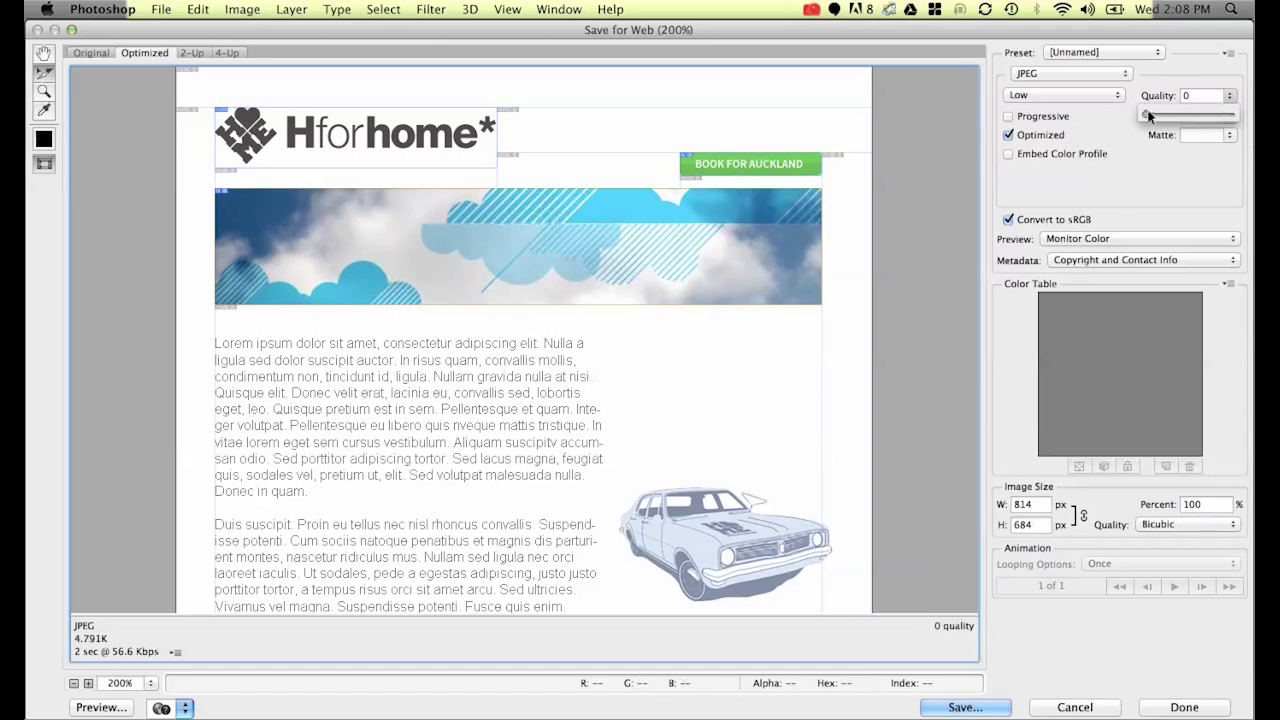
{"action": "left_click_drag", "start_coordinate": [1146, 111], "coordinate": [1179, 120]}
Set banner JPEG quality to 41 and check the clouds at 800% for compression artefacts.
{"action": "left_click_drag", "start_coordinate": [1180, 115], "coordinate": [1181, 115]}
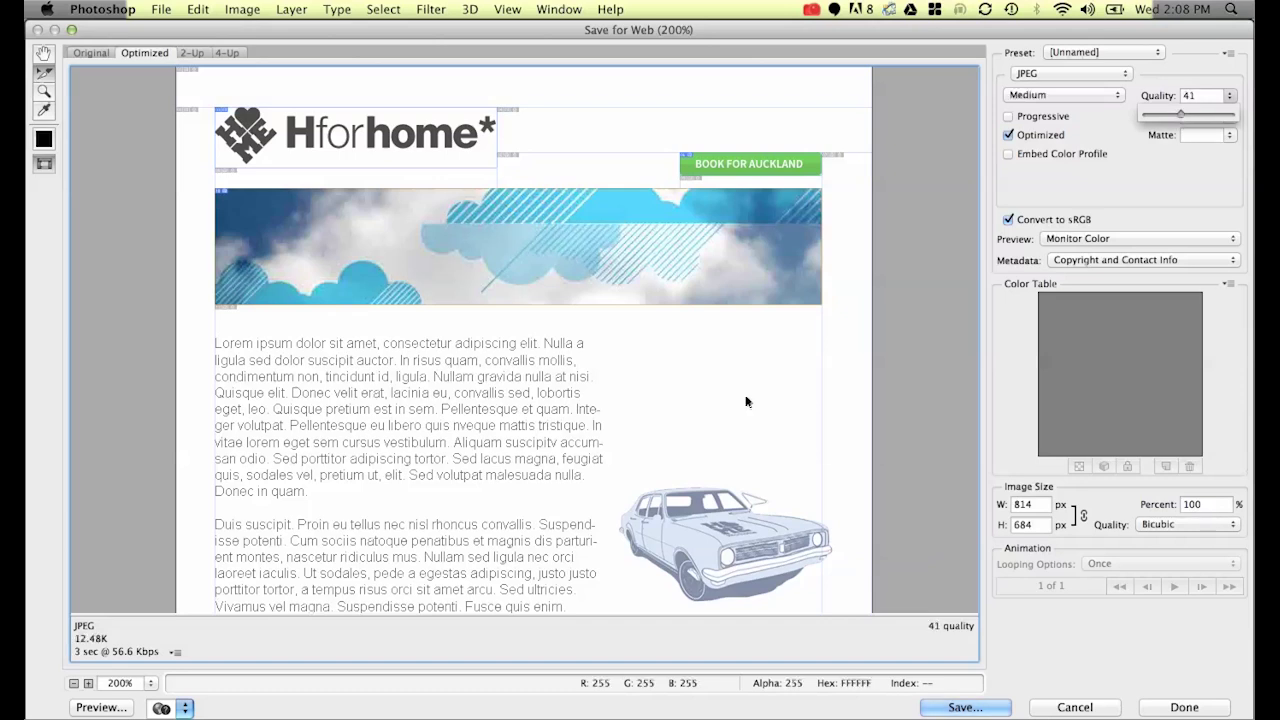
{"action": "key", "text": "super+equal"}
{"action": "key", "text": "super+equal"}
{"action": "key", "text": "super+equal"}
{"action": "key", "text": "super+equal"}
{"action": "key", "text": "super+equal"}
{"action": "key", "text": "super+equal"}
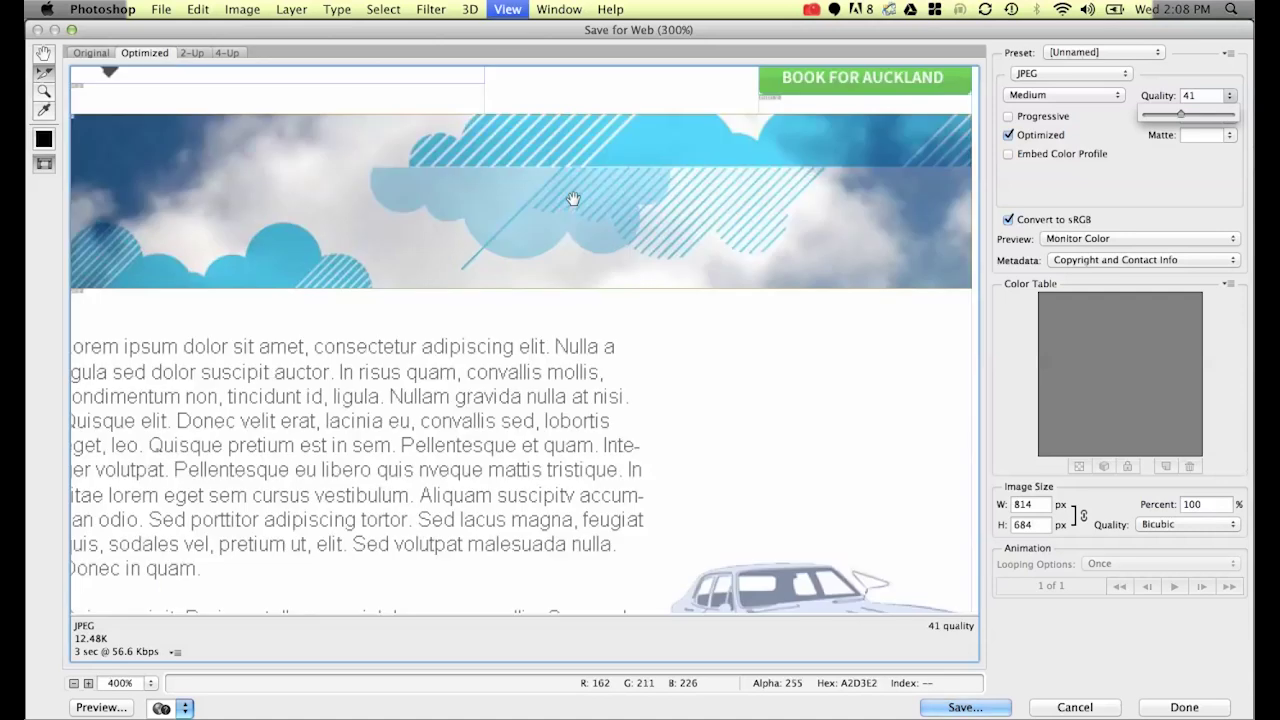
{"action": "scroll", "coordinate": [573, 205], "scroll_direction": "down", "scroll_amount": 5}
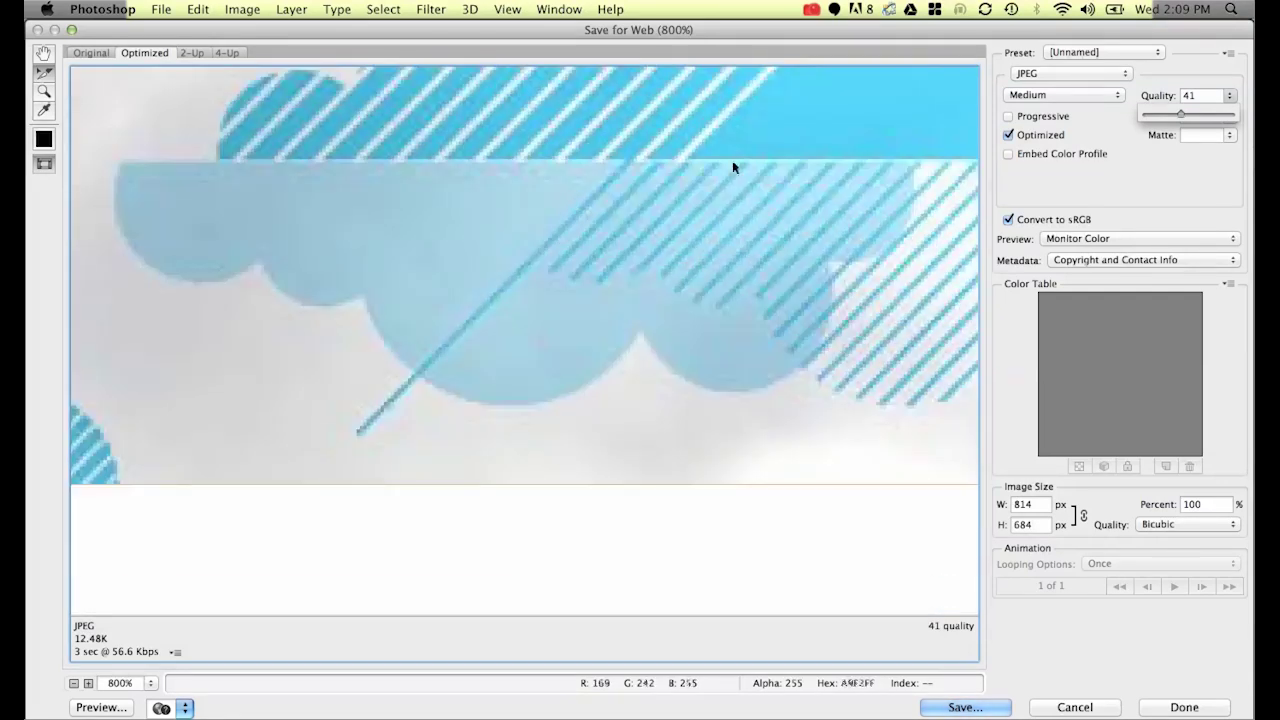
{"action": "scroll", "coordinate": [740, 170], "scroll_direction": "up", "scroll_amount": 5}
{"action": "scroll", "coordinate": [768, 231], "scroll_direction": "down", "scroll_amount": 5}
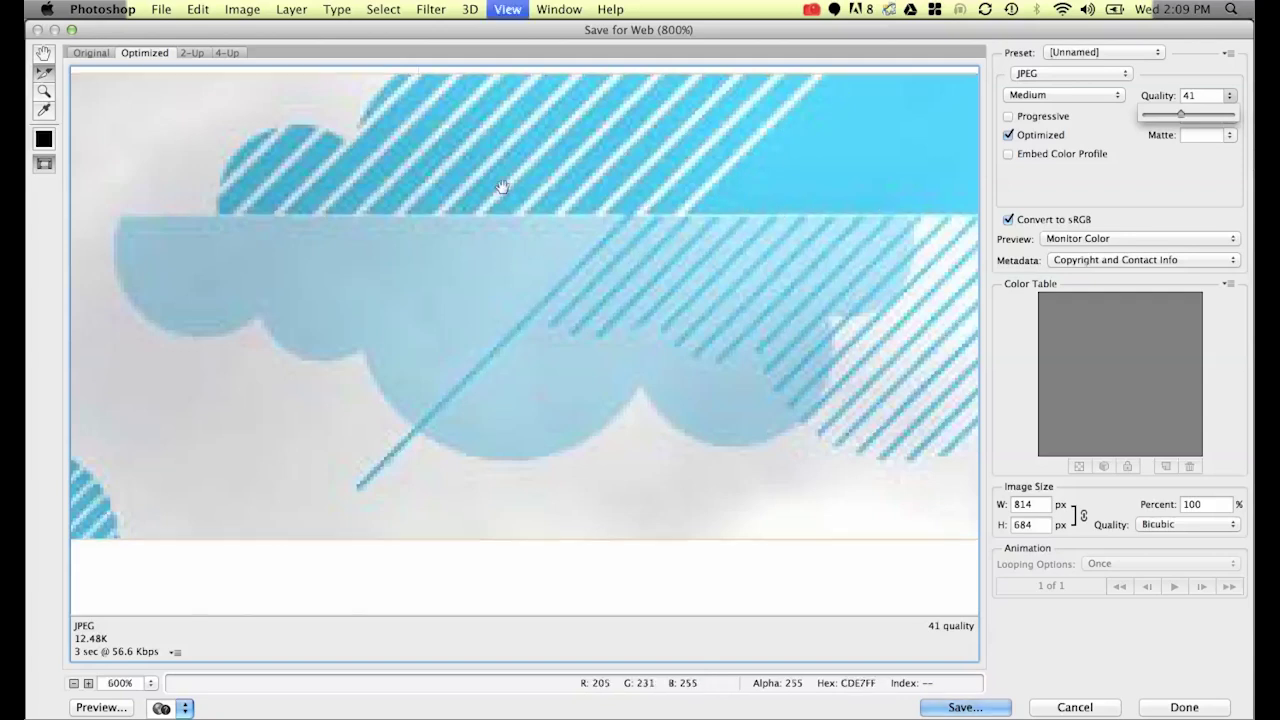
{"action": "key", "text": "super+minus"}
{"action": "key", "text": "super+minus"}
{"action": "key", "text": "super+minus"}
{"action": "key", "text": "super+minus"}
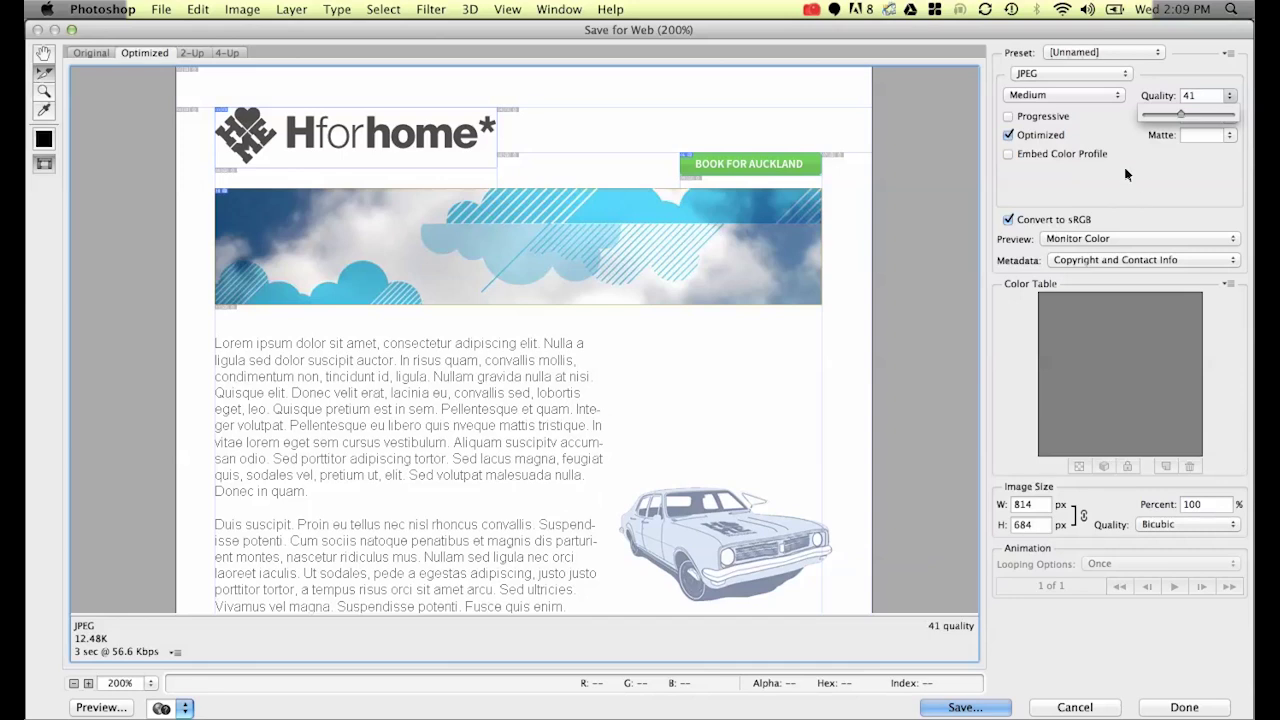
Try banner JPEG quality values up to 80, then enter 60 for JPEG High.
{"action": "left_click_drag", "start_coordinate": [1184, 118], "coordinate": [1197, 118]}
{"action": "left_click_drag", "start_coordinate": [1198, 114], "coordinate": [1198, 114]}
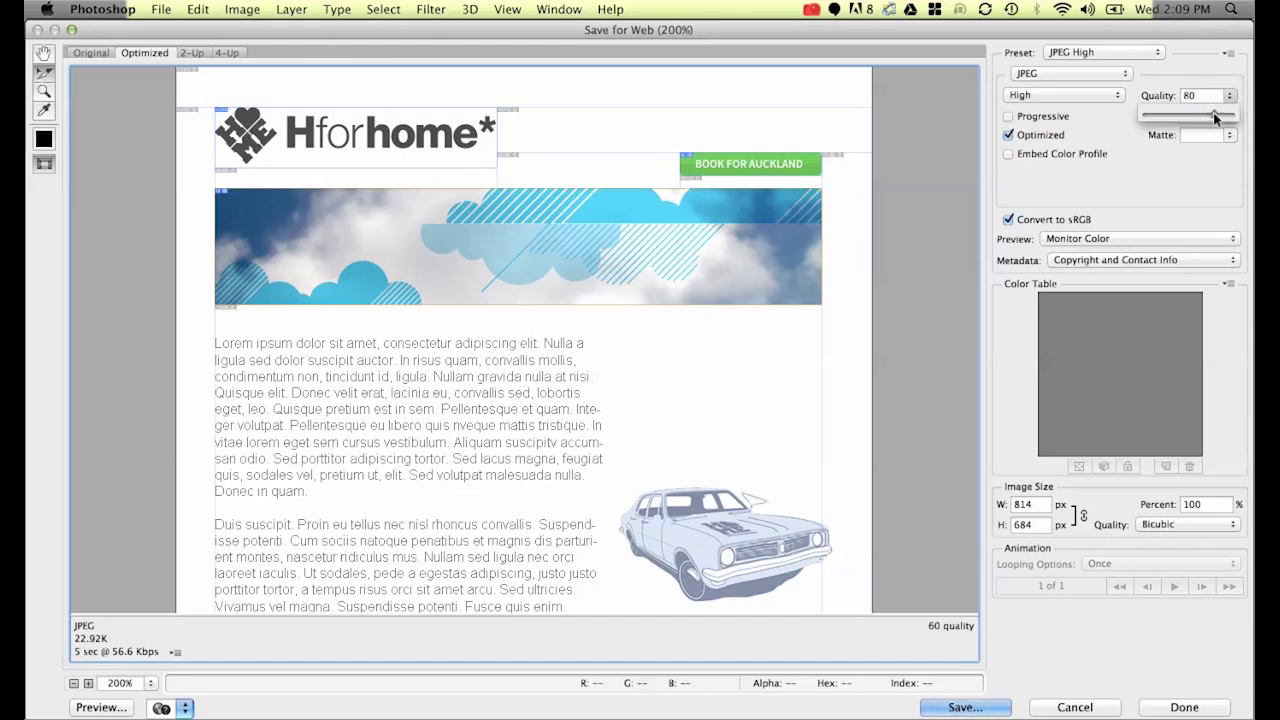
{"action": "left_click_drag", "start_coordinate": [1212, 115], "coordinate": [1212, 115]}
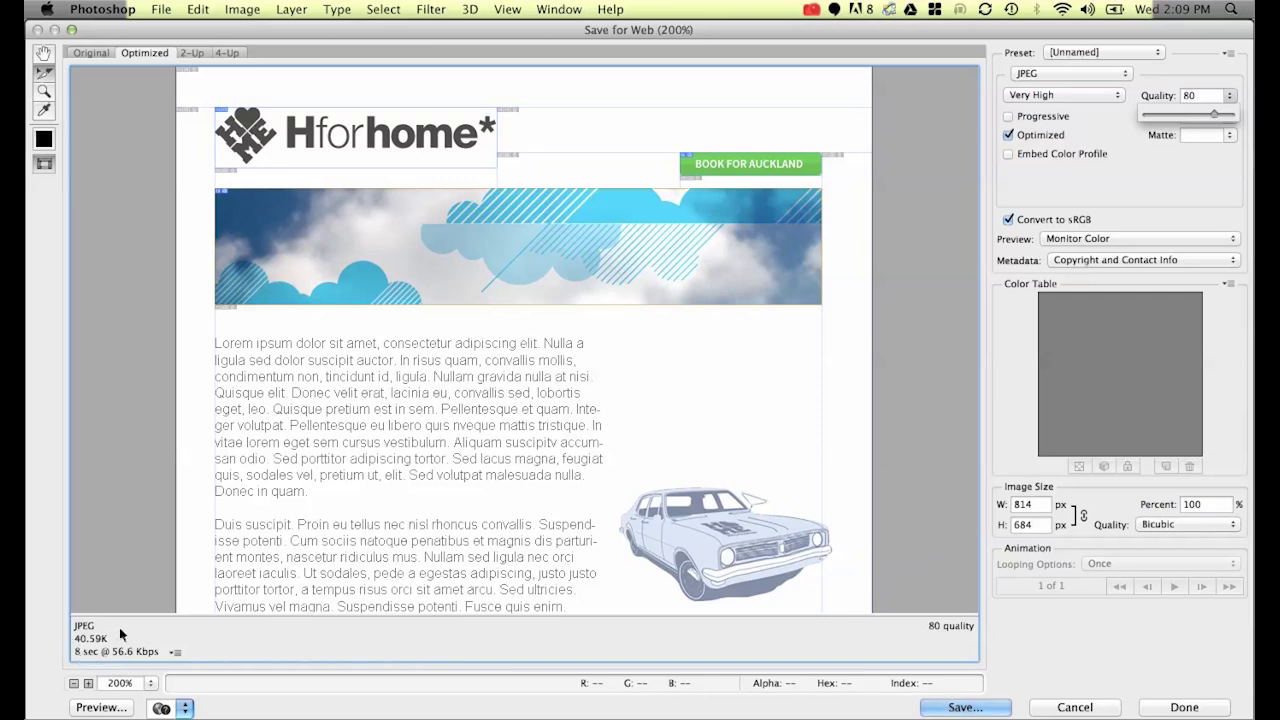
{"action": "left_click", "coordinate": [1188, 95]}
{"action": "type", "text": "60"}
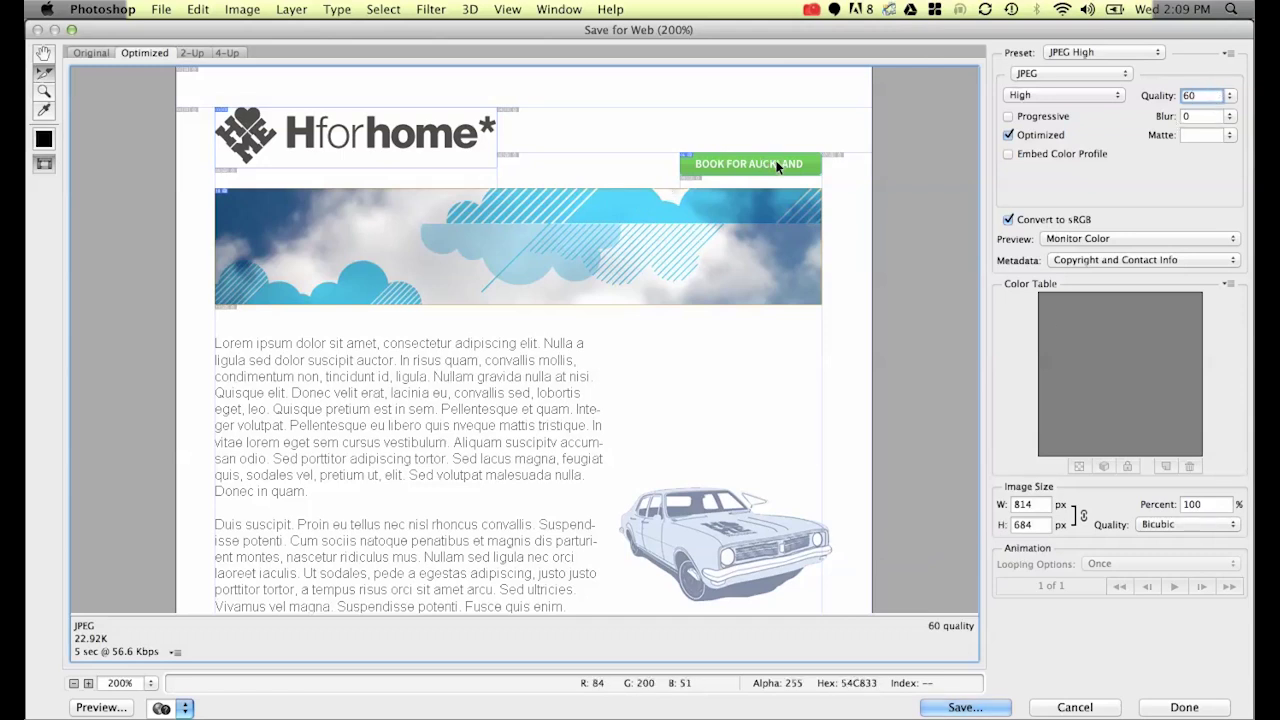
Review the button slice's GIF settings, then the logo slice's 2.372K, 17-color GIF.
{"action": "key", "text": "super+z"}
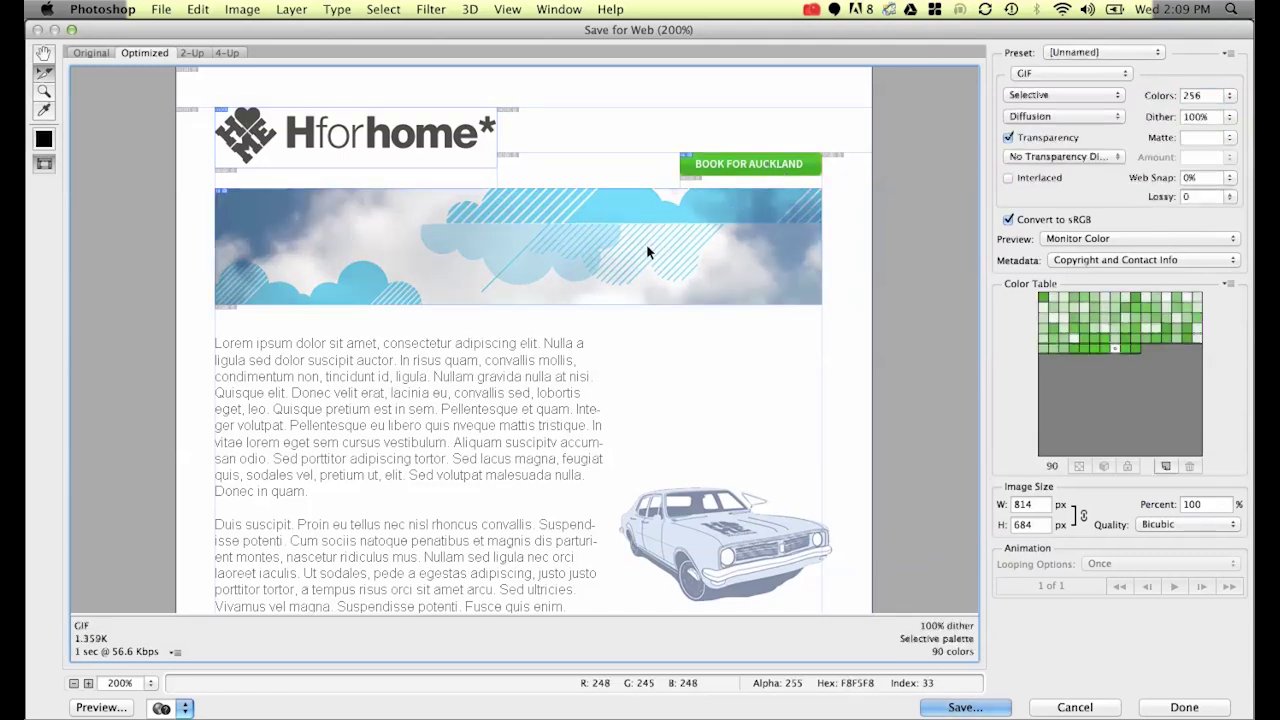
{"action": "key", "text": "super+shift+z"}
{"action": "key", "text": "super+z"}
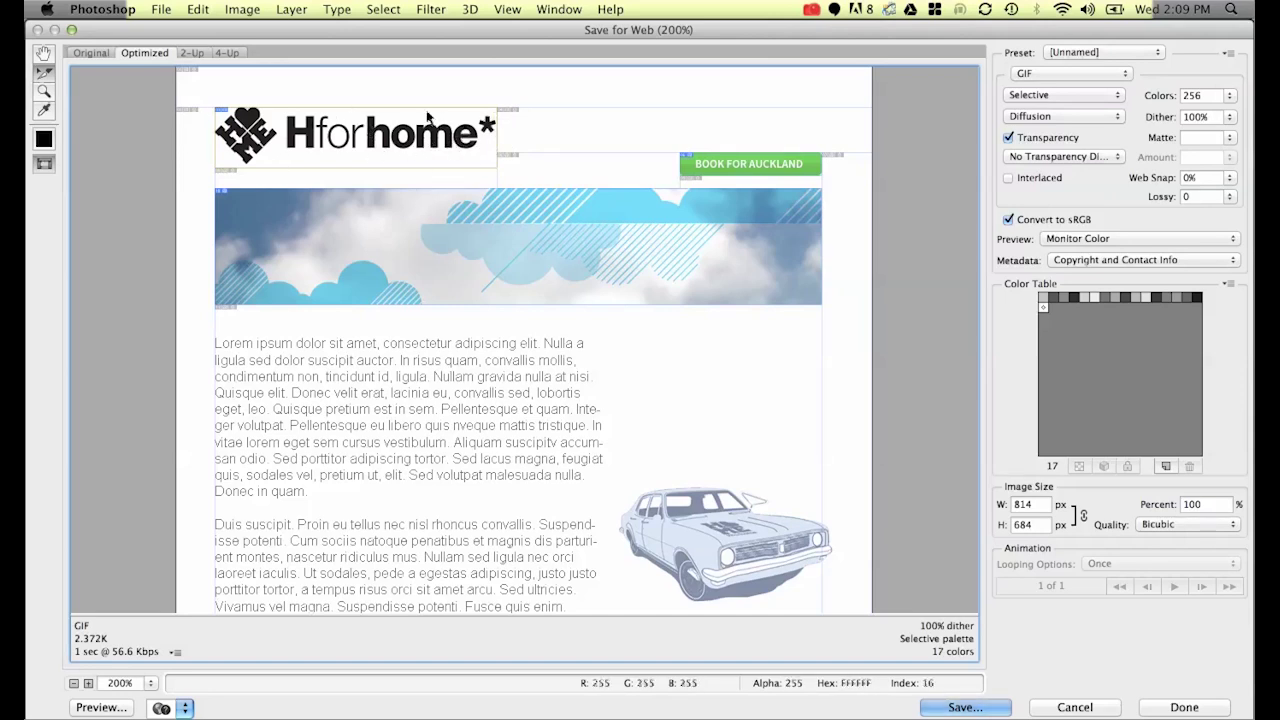
Hide the Background layer and reopen Save for Web showing the transparent page.
{"action": "left_click", "coordinate": [1204, 706]}
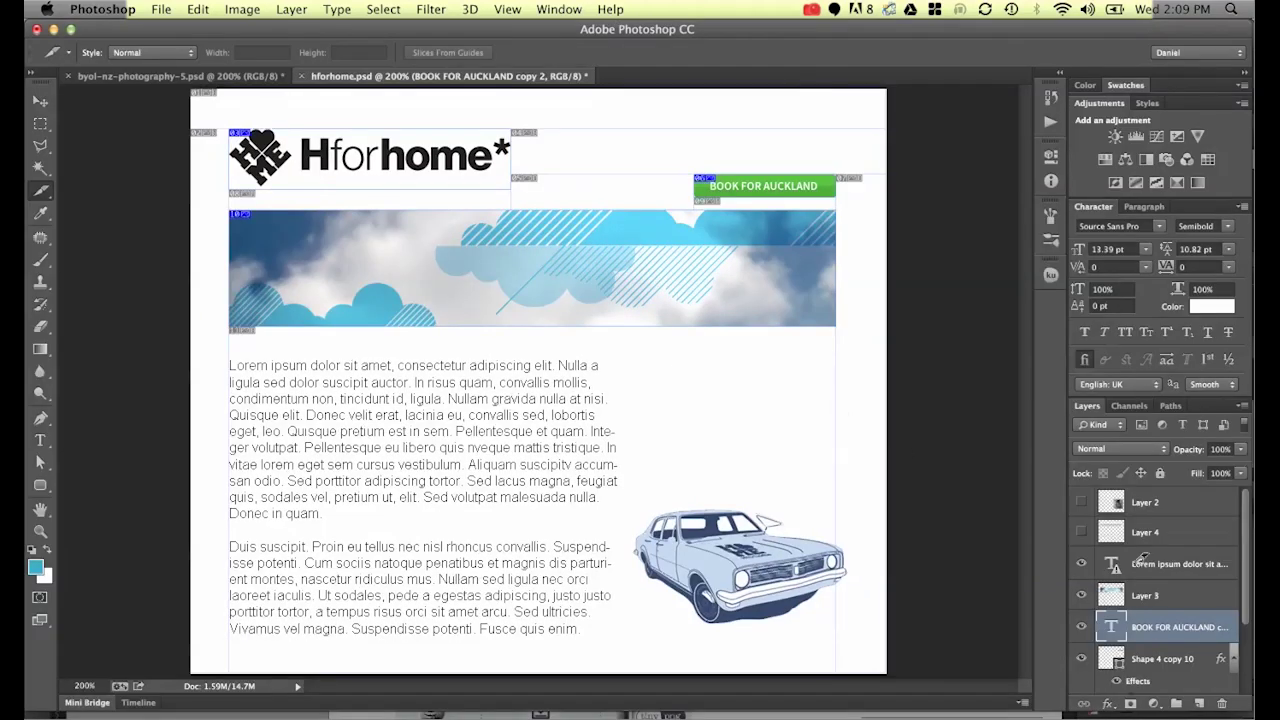
{"action": "scroll", "coordinate": [1145, 563], "scroll_direction": "down", "scroll_amount": 3}
{"action": "left_click", "coordinate": [1080, 680]}
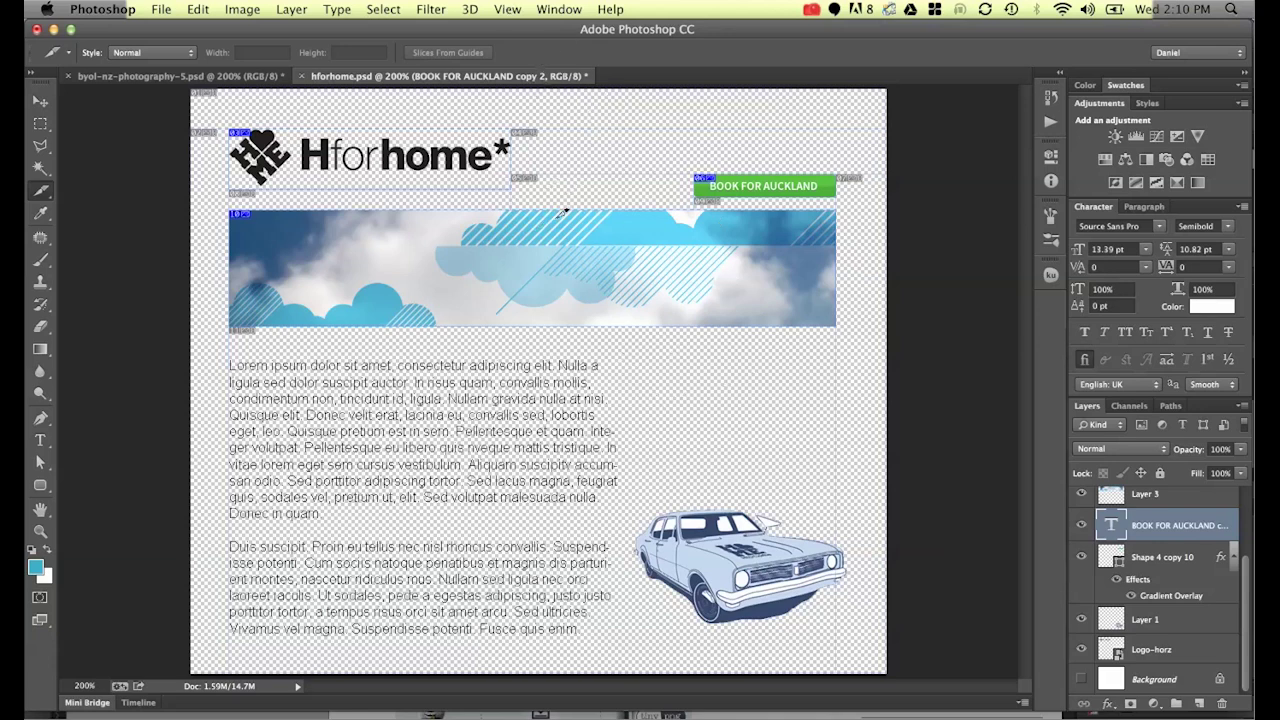
{"action": "left_click", "coordinate": [160, 9]}
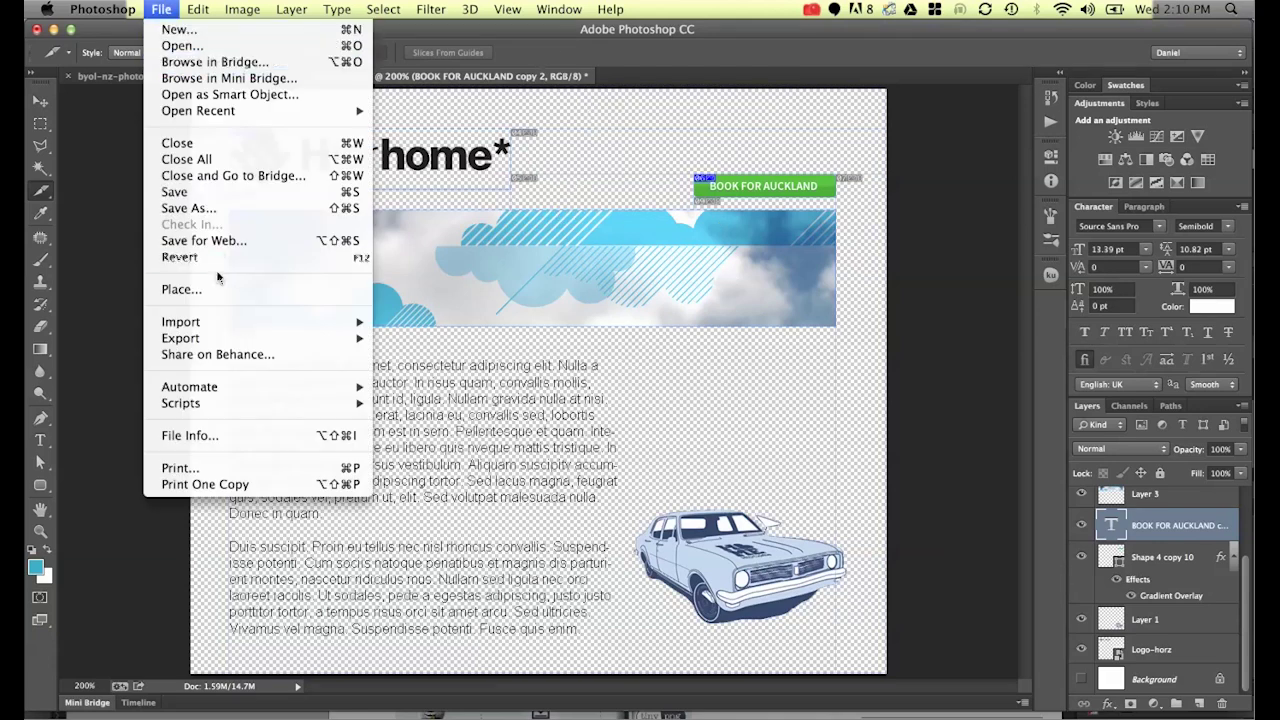
{"action": "left_click", "coordinate": [200, 240]}
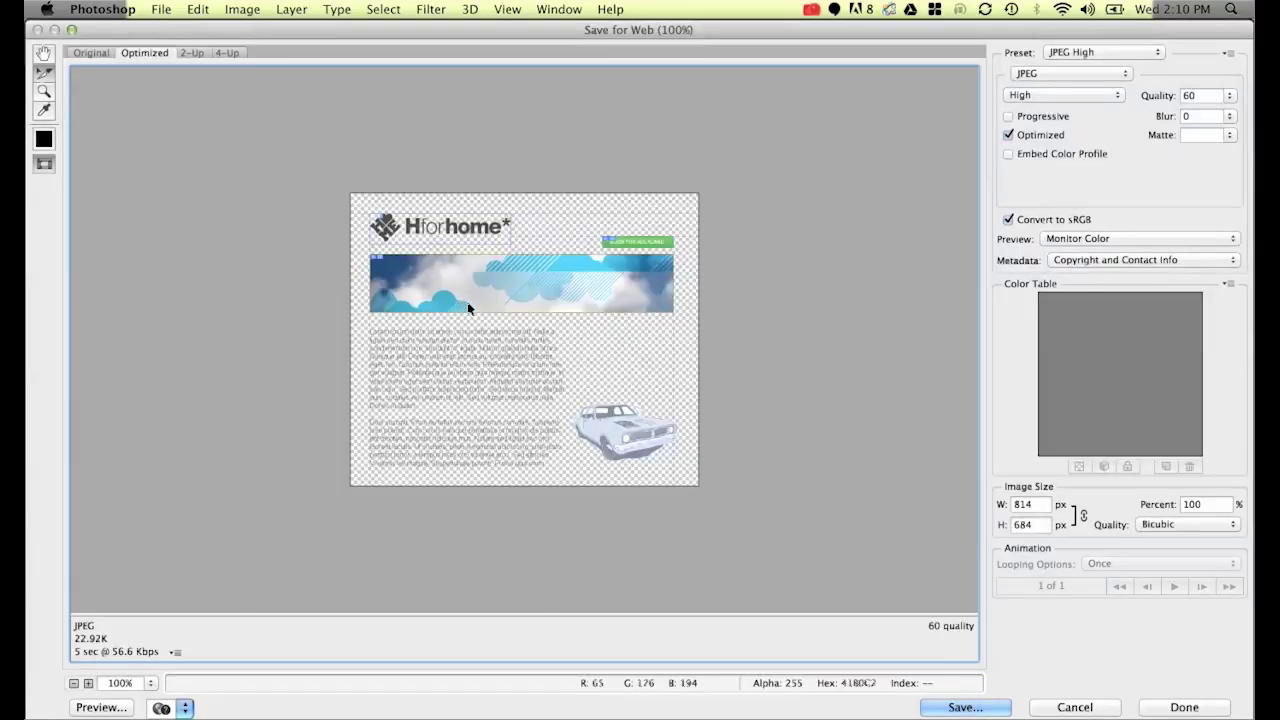
Select the logo slice and zoom to 1600% on the heart mark to judge its GIF edges.
{"action": "key", "text": "super+plus"}
{"action": "left_click_drag", "start_coordinate": [1070, 73], "coordinate": [1062, 55]}
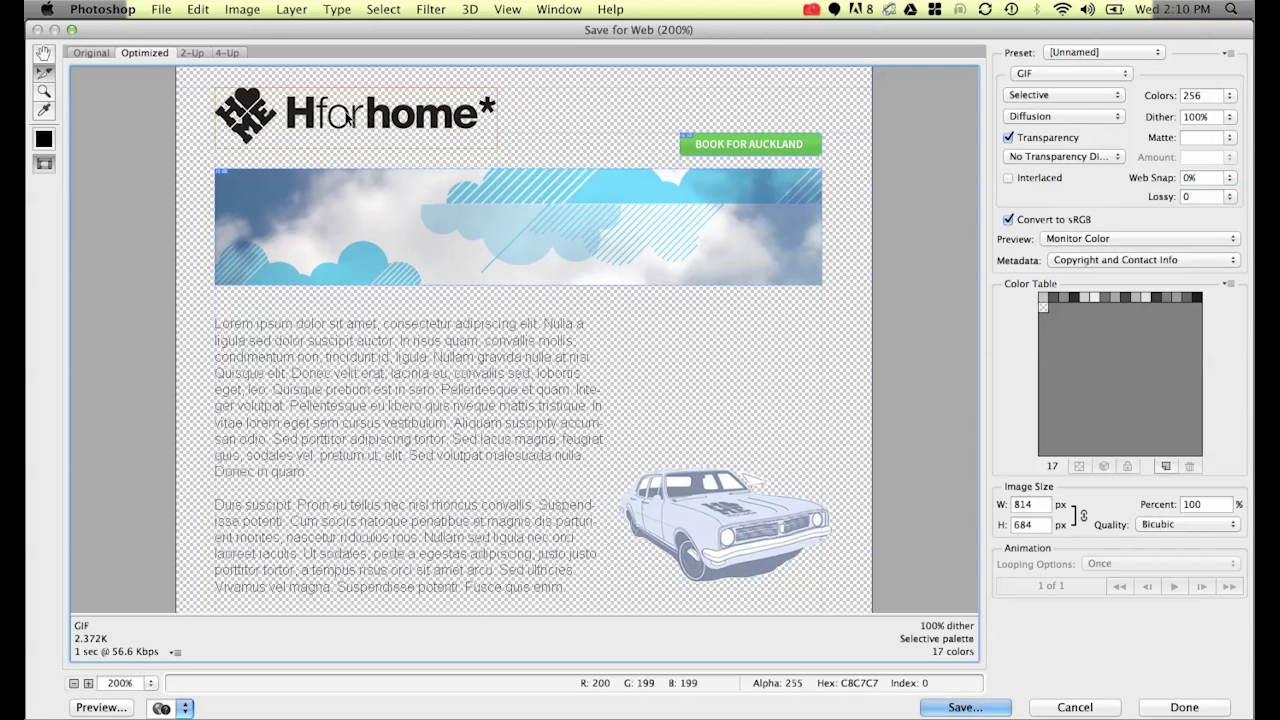
{"action": "key", "text": "super+plus"}
{"action": "key", "text": "super+plus"}
{"action": "key", "text": "super+plus"}
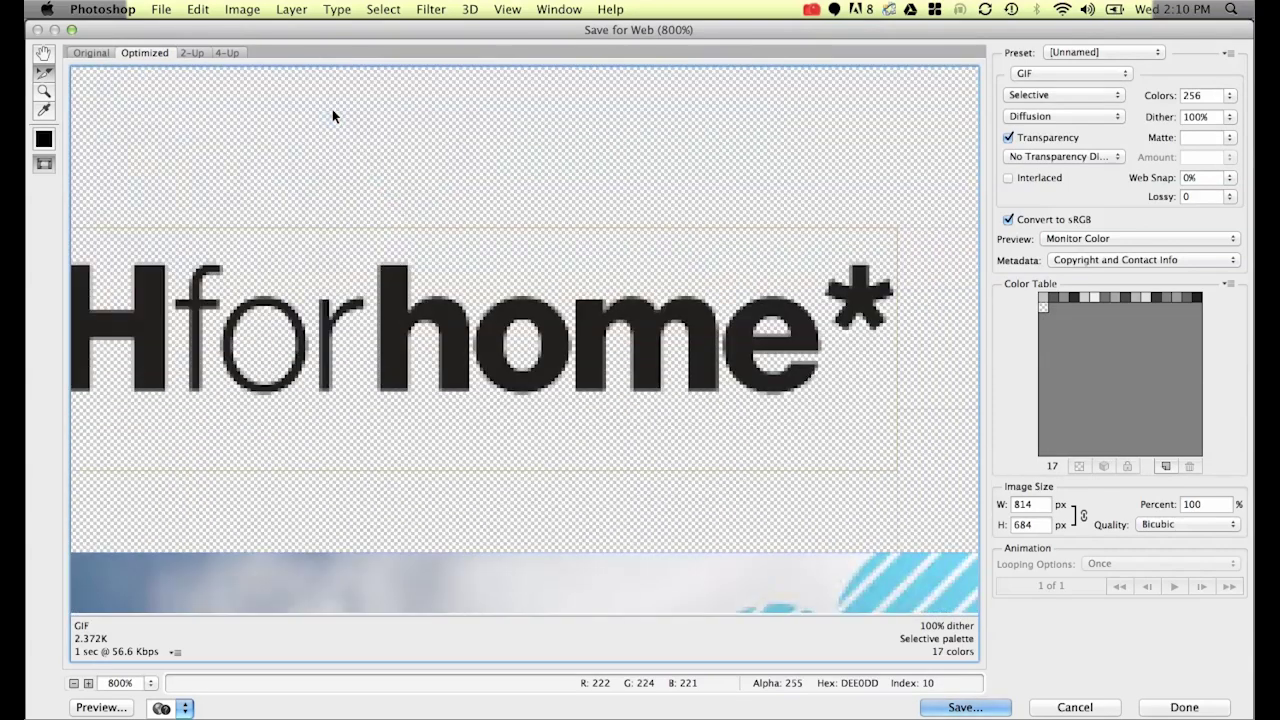
{"action": "key", "text": "super+plus"}
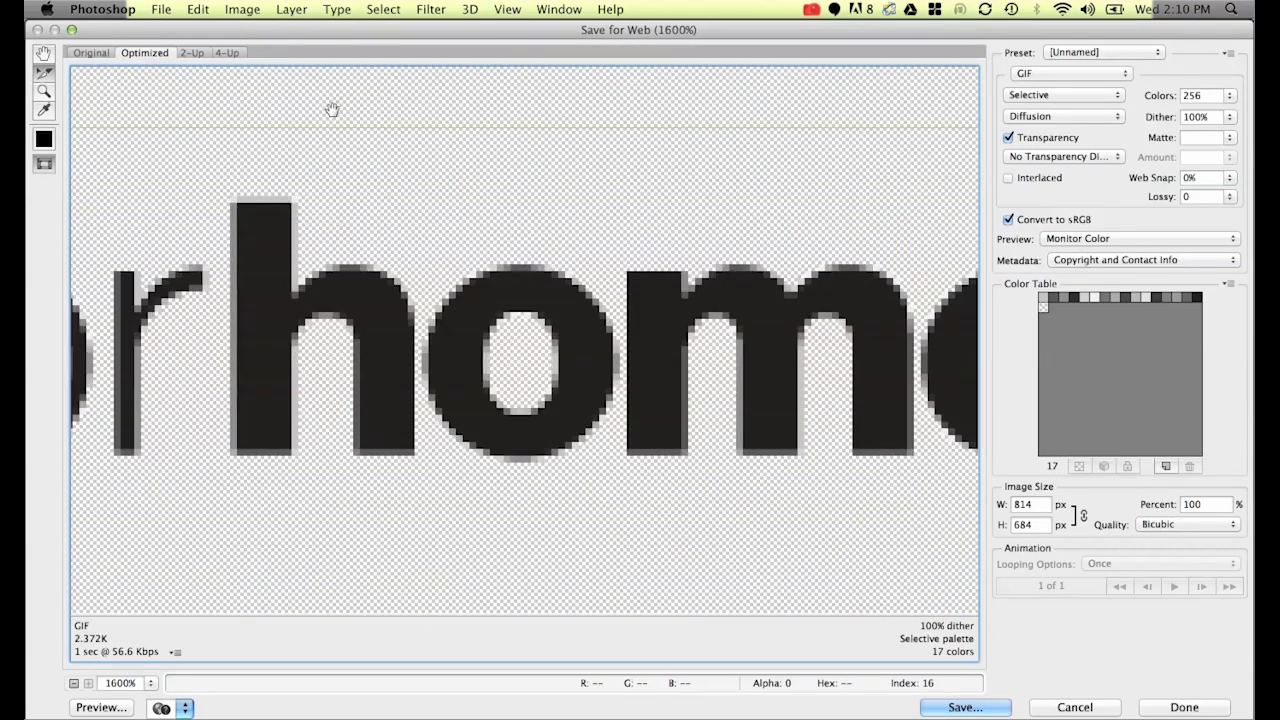
{"action": "scroll", "coordinate": [331, 317], "scroll_direction": "left", "scroll_amount": 10}
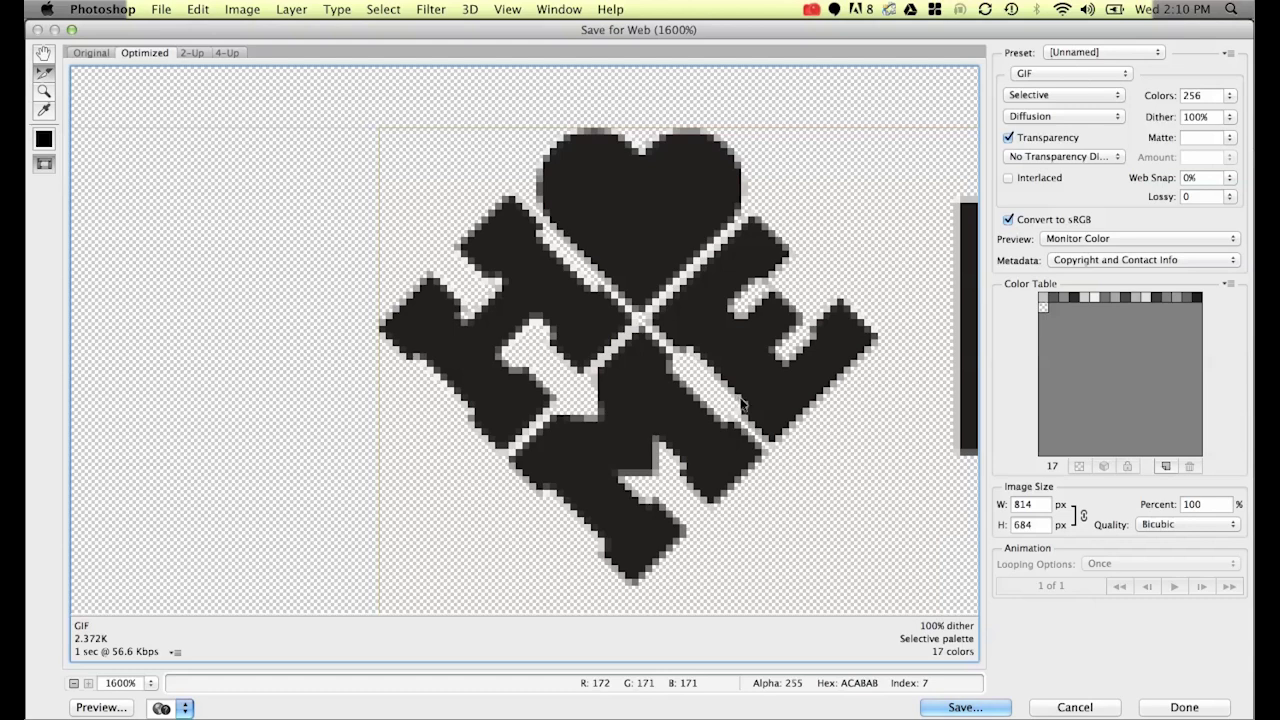
Compare JPEG and GIF for the logo slice, settling on transparent PNG-24 at 3.642K, then zoom out.
{"action": "left_click", "coordinate": [1054, 75]}
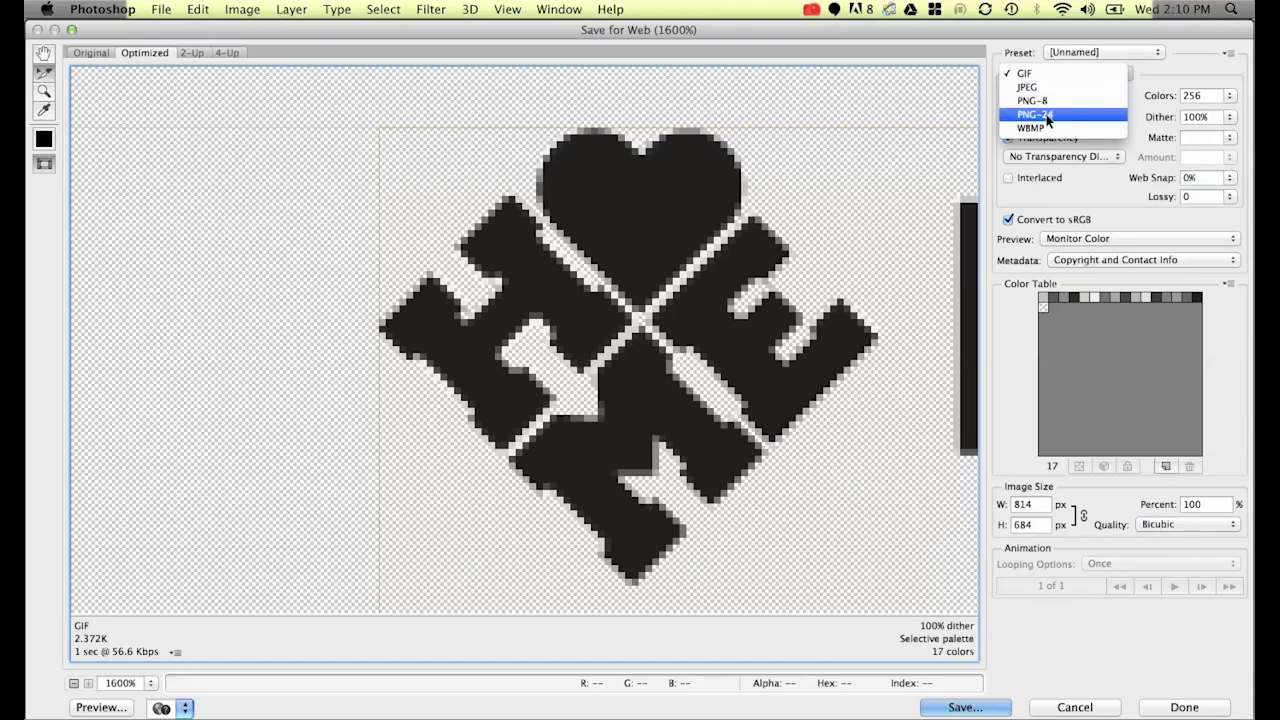
{"action": "left_click", "coordinate": [1040, 115]}
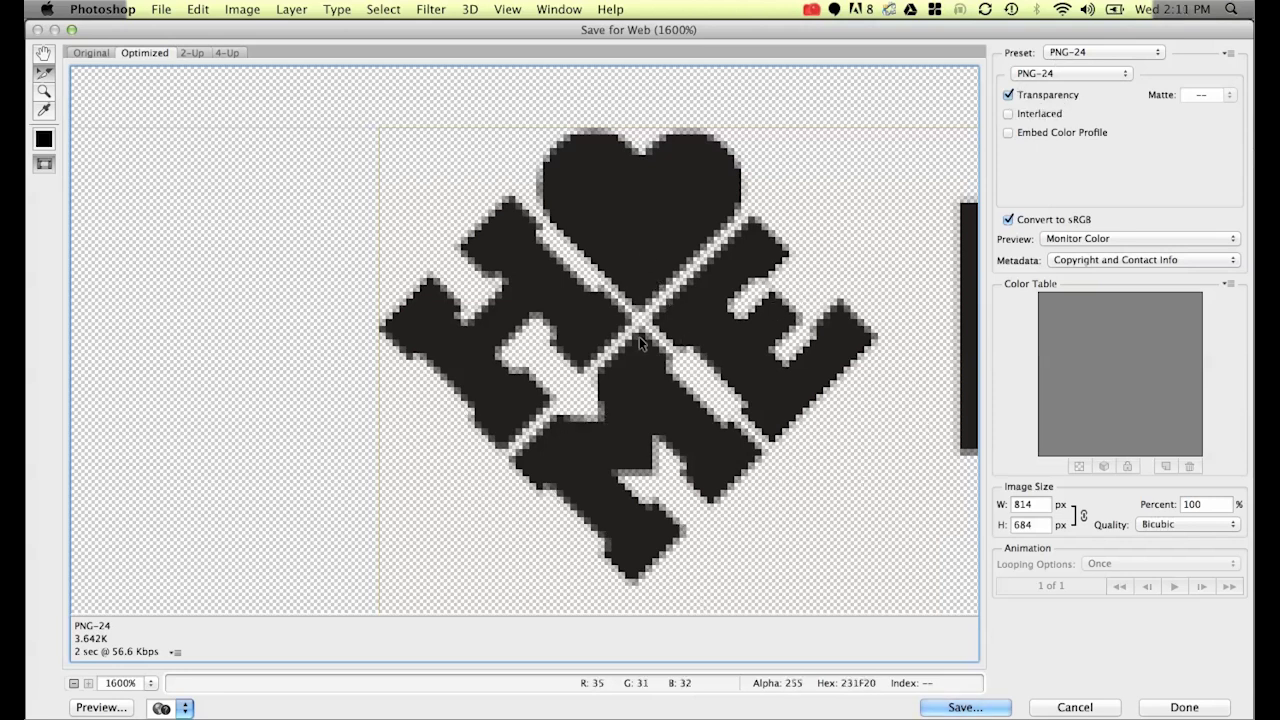
{"action": "left_click", "coordinate": [1042, 72]}
{"action": "key", "text": "Escape"}
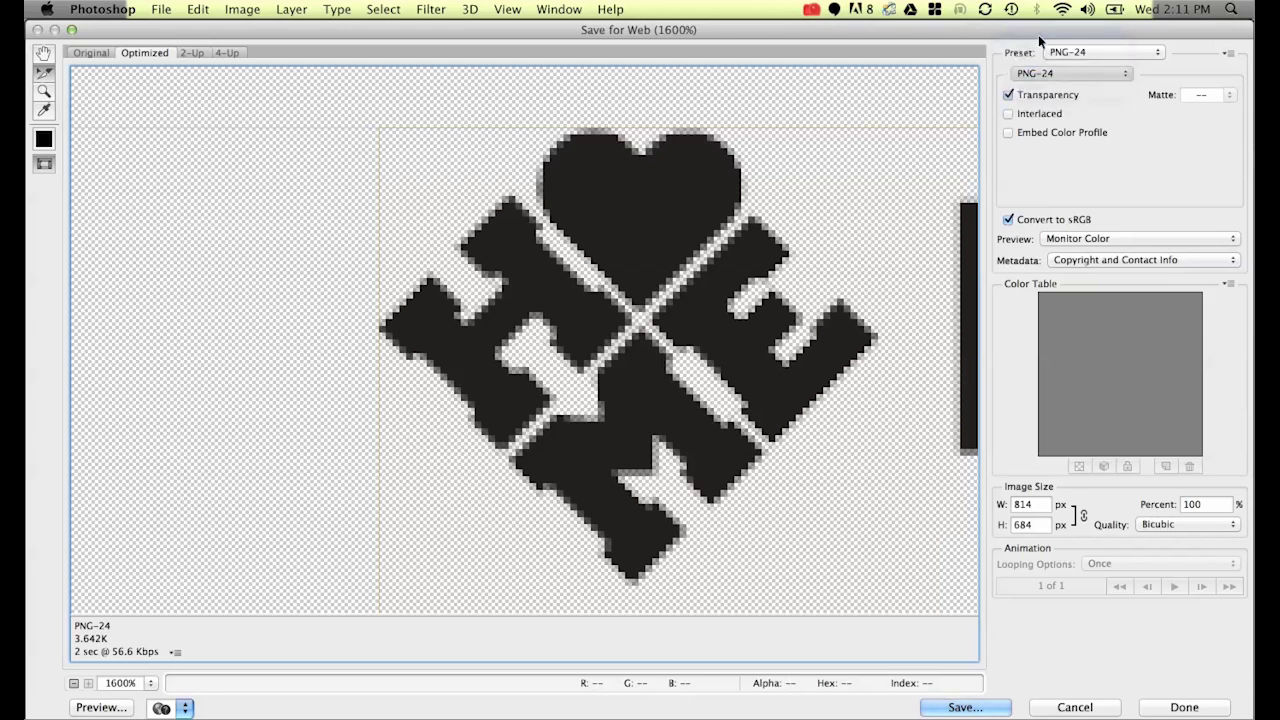
{"action": "left_click", "coordinate": [1070, 73]}
{"action": "left_click", "coordinate": [1030, 94]}
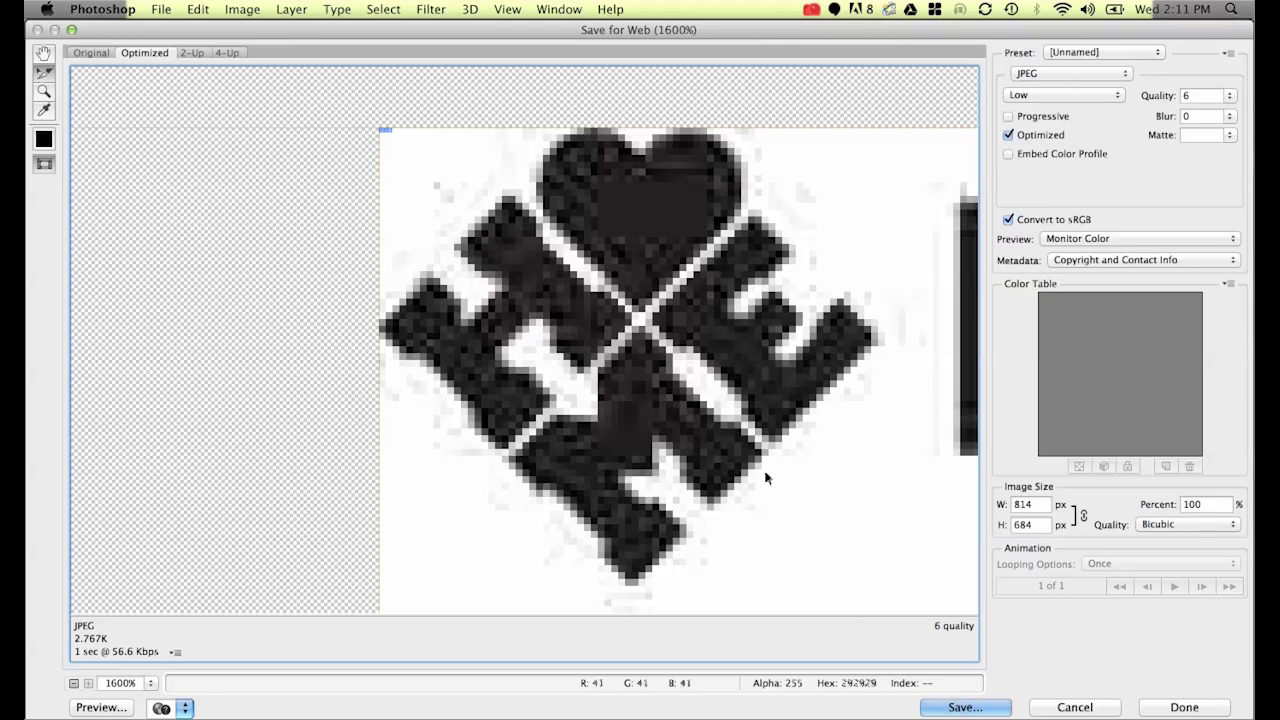
{"action": "left_click", "coordinate": [1069, 77]}
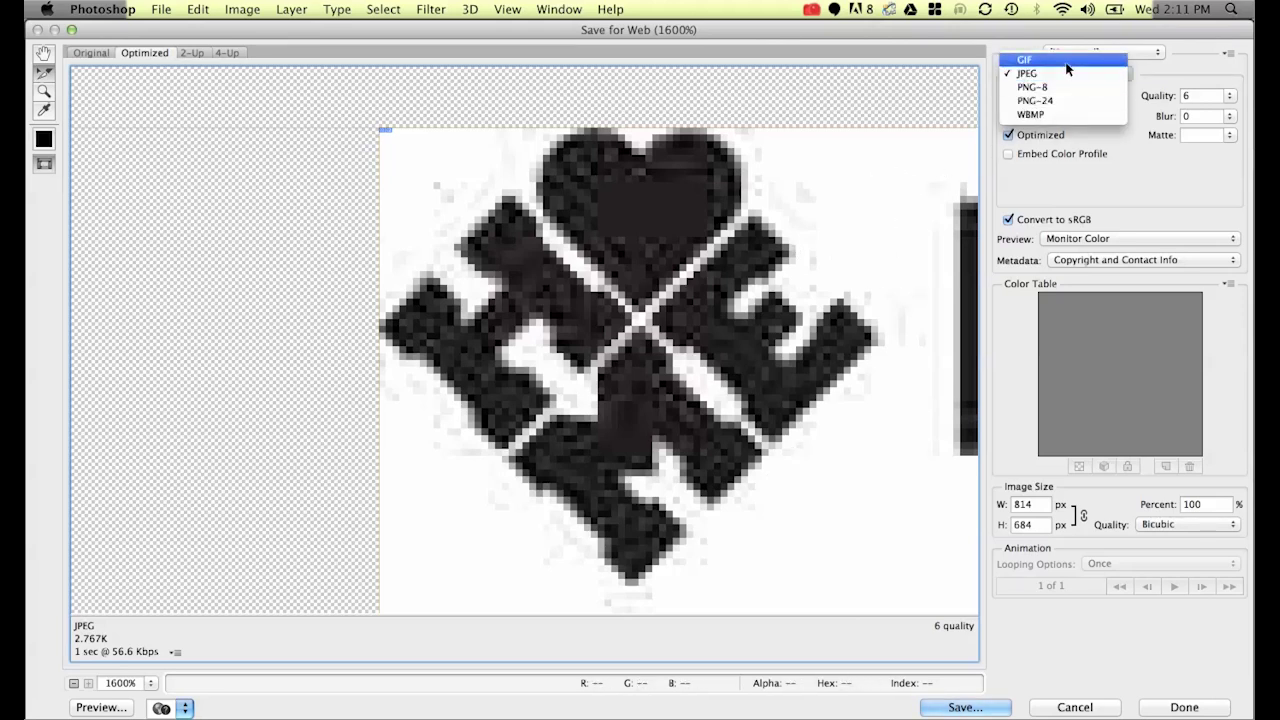
{"action": "left_click", "coordinate": [1066, 60]}
{"action": "left_click", "coordinate": [1058, 77]}
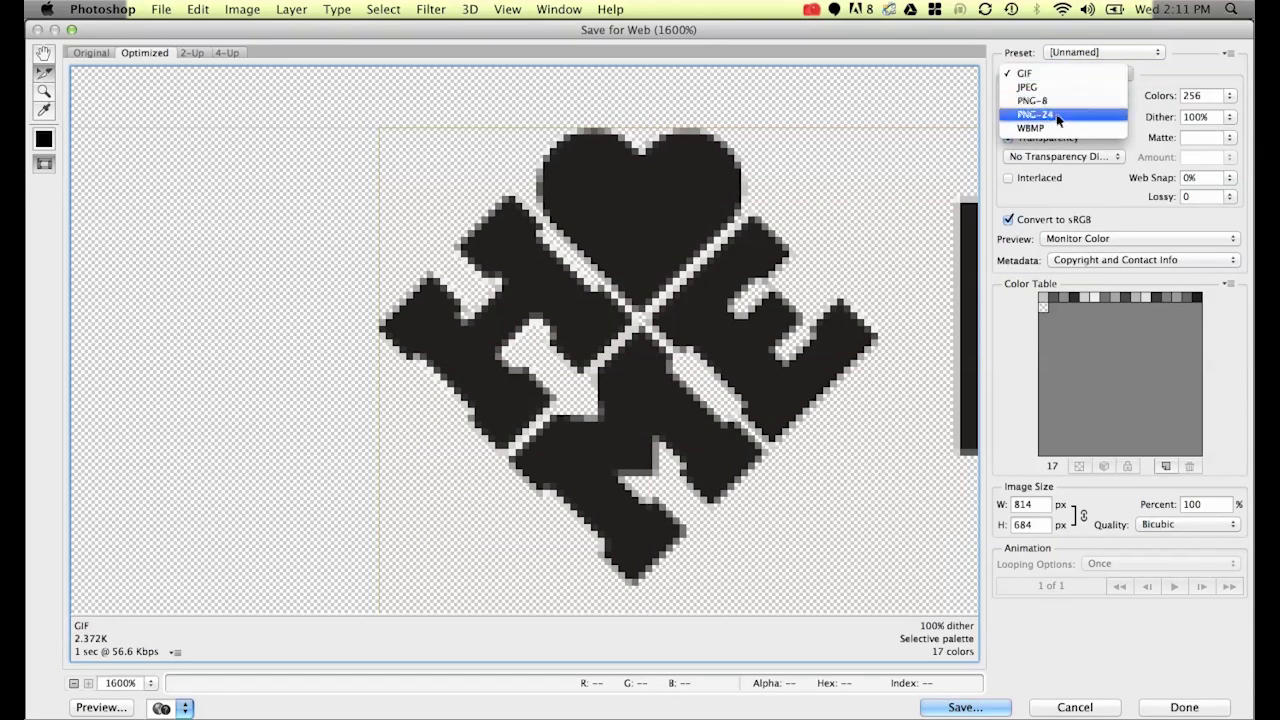
{"action": "left_click", "coordinate": [1029, 116]}
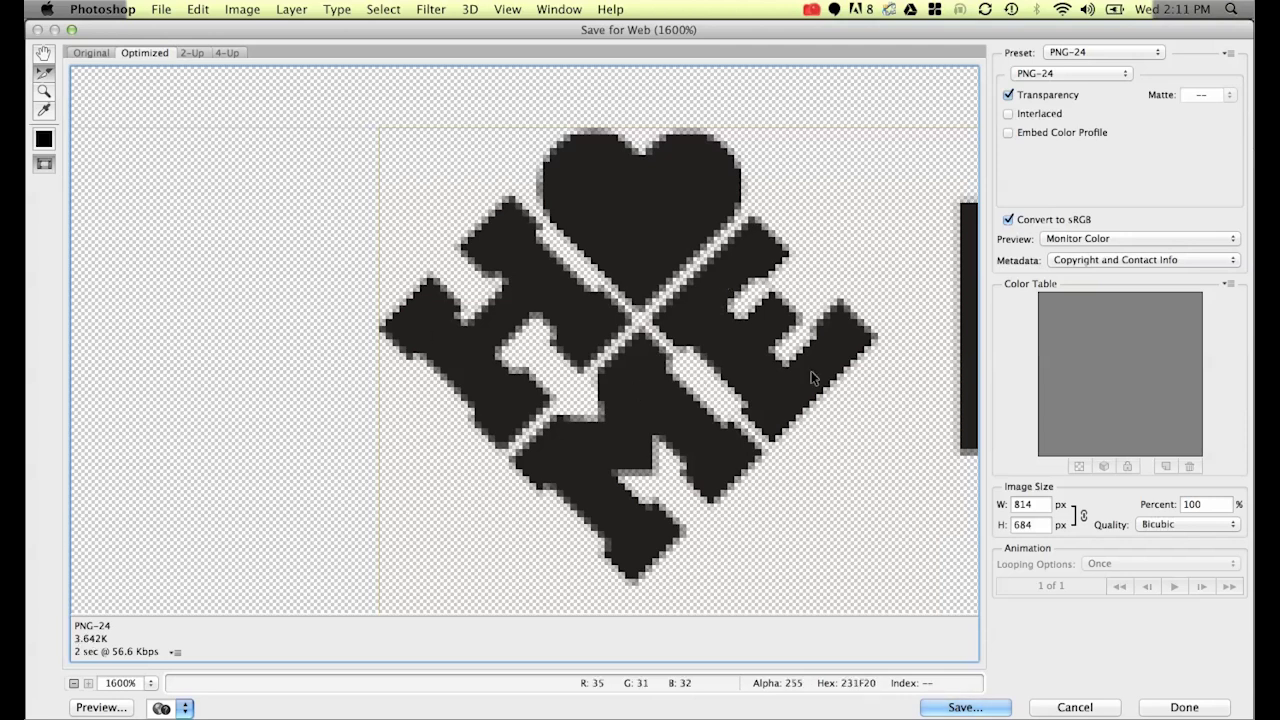
{"action": "key", "text": "super+minus"}
{"action": "key", "text": "super+minus"}
{"action": "key", "text": "super+minus"}
{"action": "key", "text": "super+minus"}
{"action": "key", "text": "super+minus"}
{"action": "key", "text": "super+minus"}
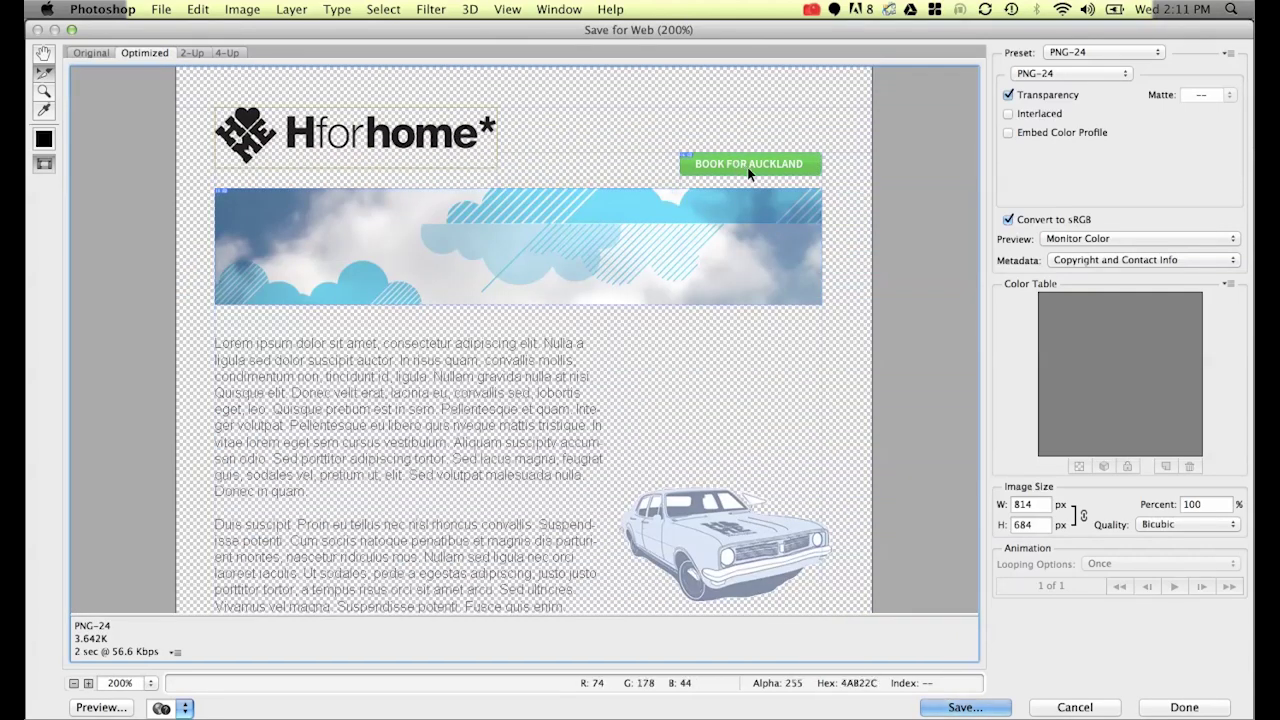
Check the button GIF and banner JPEG settings, then save All User Slices to the Desktop as hforhome.
{"action": "left_click", "coordinate": [660, 249]}
{"action": "left_click", "coordinate": [647, 258]}
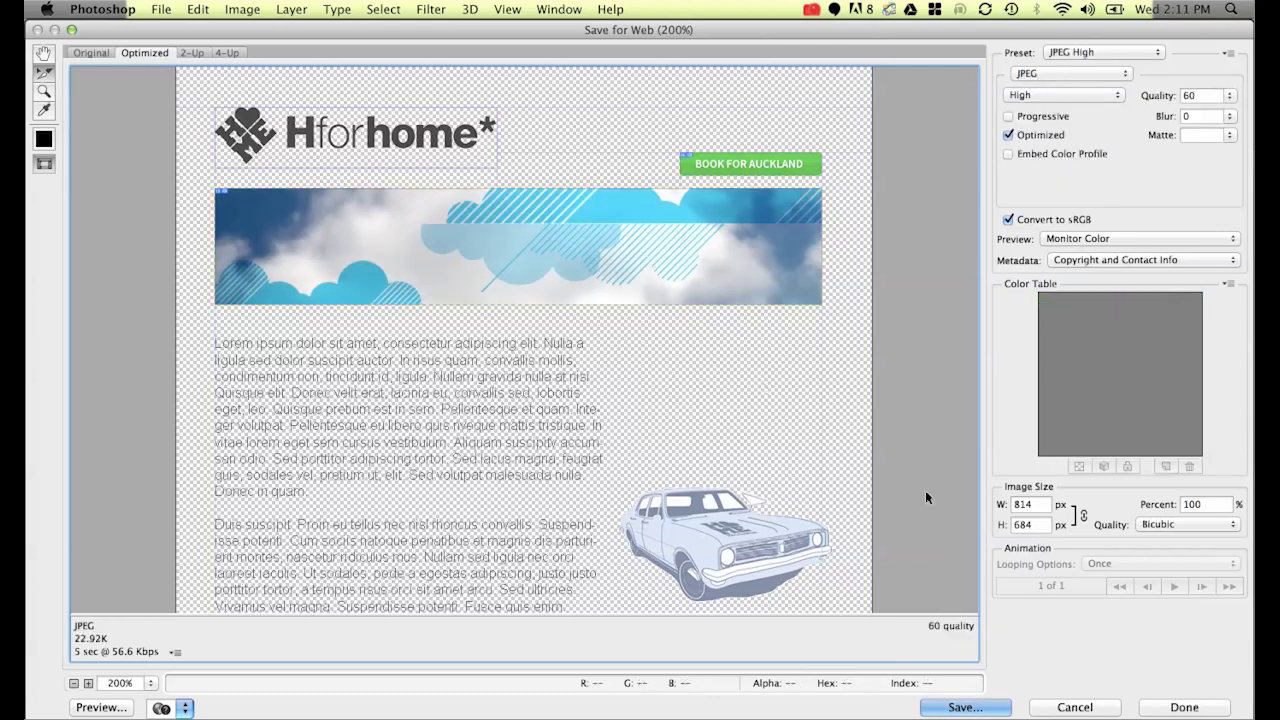
{"action": "left_click", "coordinate": [972, 706]}
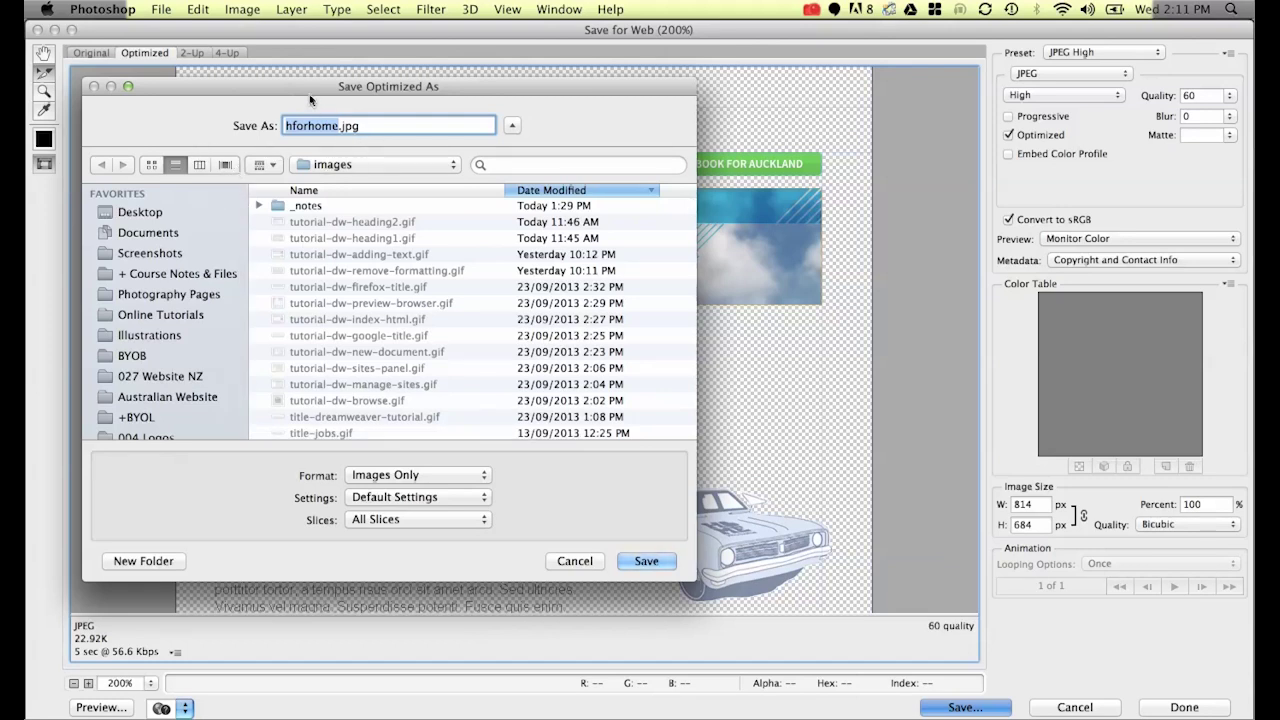
{"action": "left_click", "coordinate": [283, 216]}
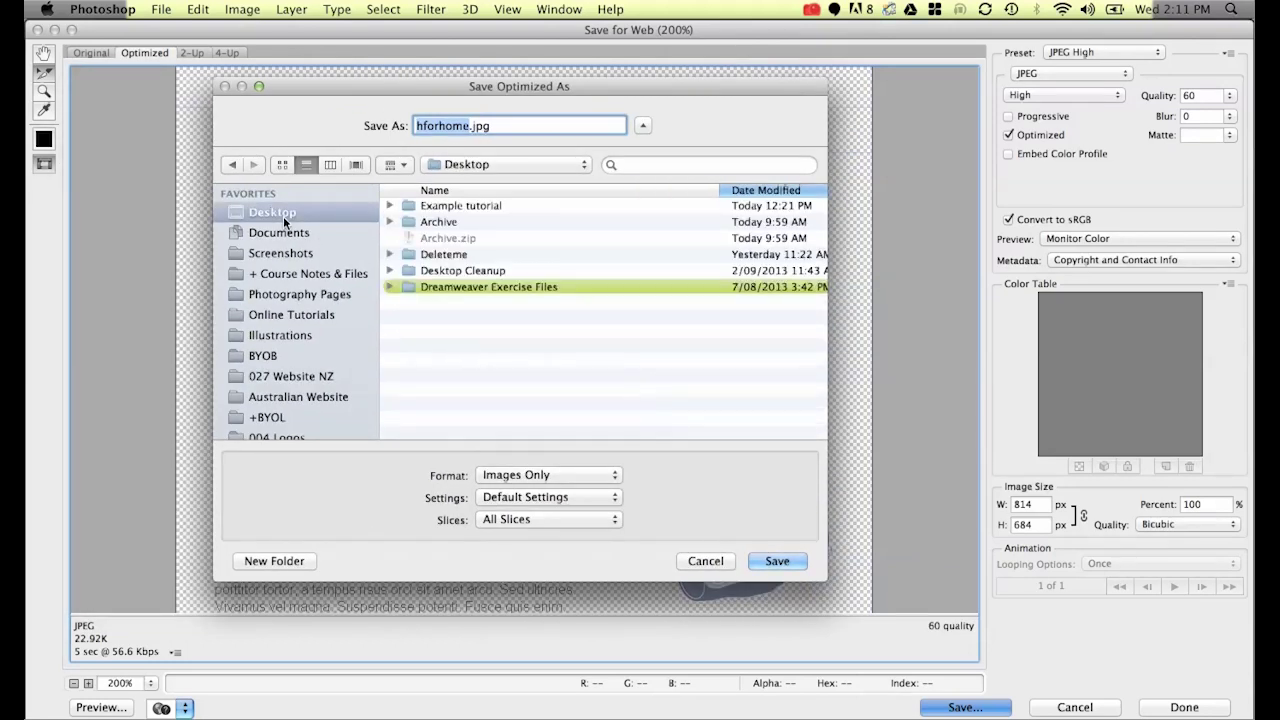
{"action": "left_click", "coordinate": [500, 524]}
{"action": "left_click", "coordinate": [499, 535]}
Finish saving the slices, then open the new images folder on the Desktop in Finder.
{"action": "left_click", "coordinate": [775, 560]}
{"action": "left_click", "coordinate": [61, 716]}
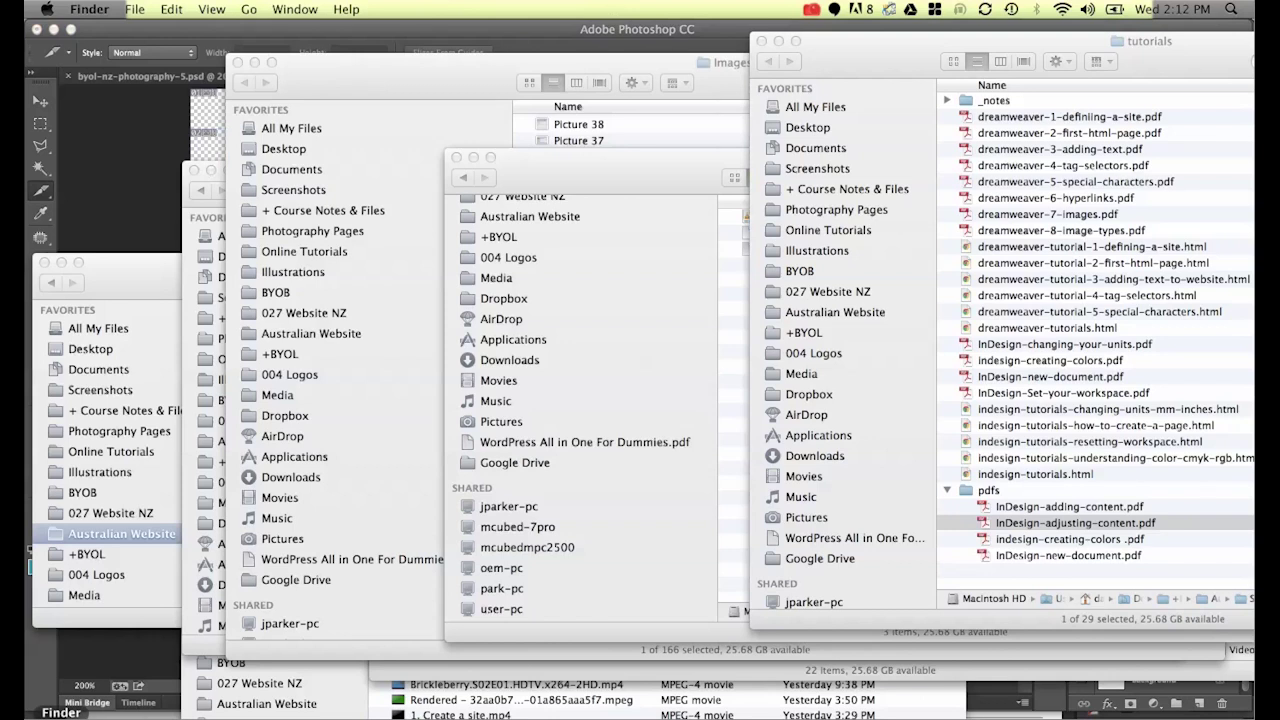
{"action": "left_click", "coordinate": [856, 127]}
{"action": "left_click_drag", "start_coordinate": [873, 94], "coordinate": [331, 155]}
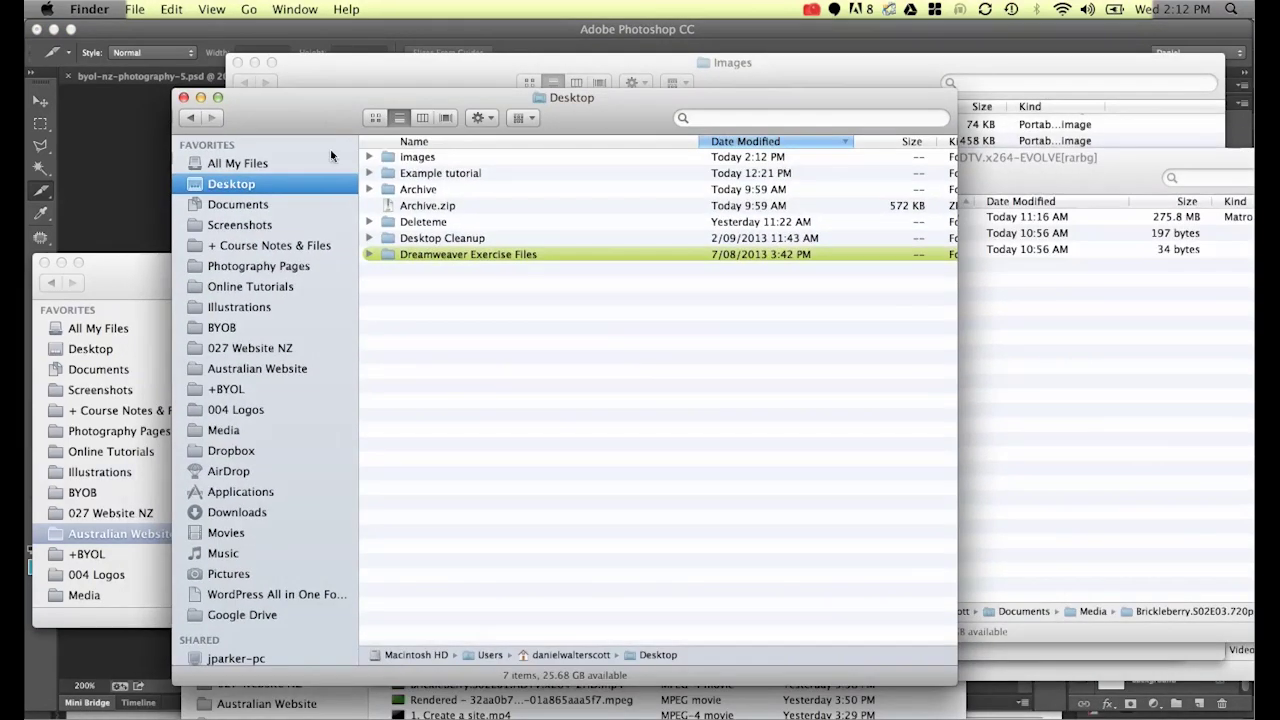
{"action": "double_click", "coordinate": [416, 159]}
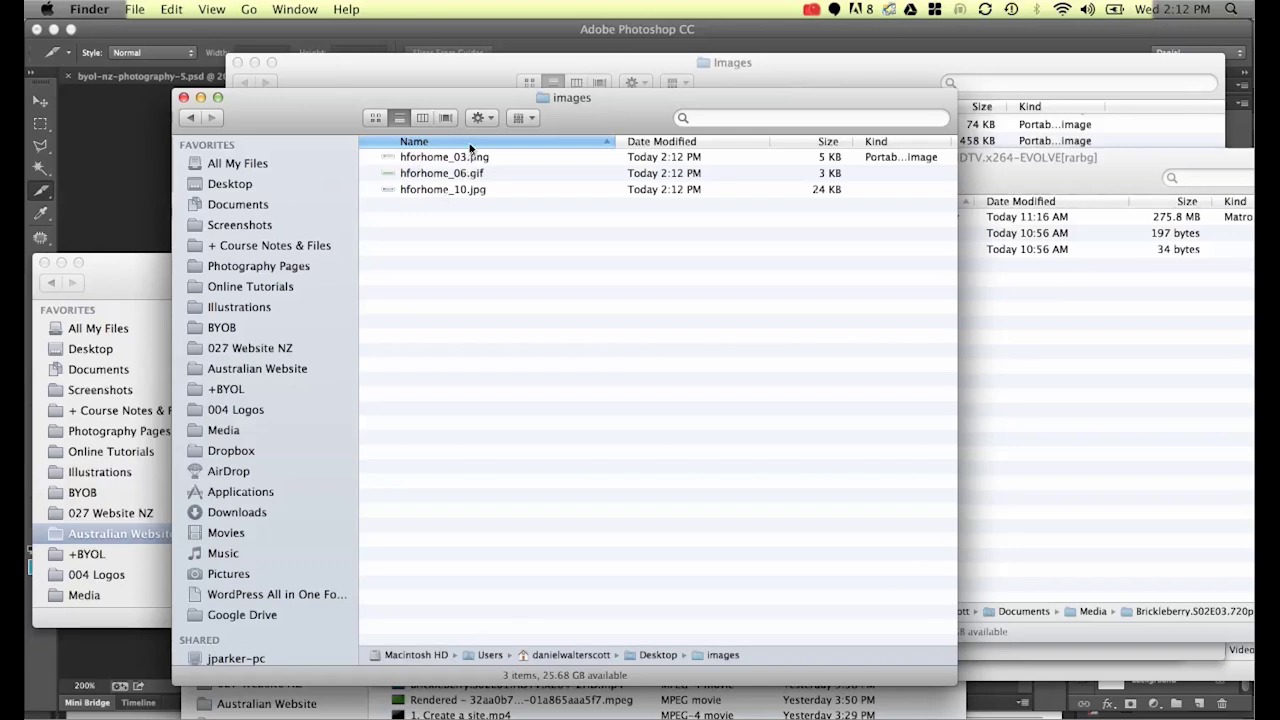
Select hforhome_03.png, hforhome_06.gif and hforhome_10.jpg in turn to check each slice file.
{"action": "left_click", "coordinate": [467, 158]}
{"action": "left_click", "coordinate": [455, 175]}
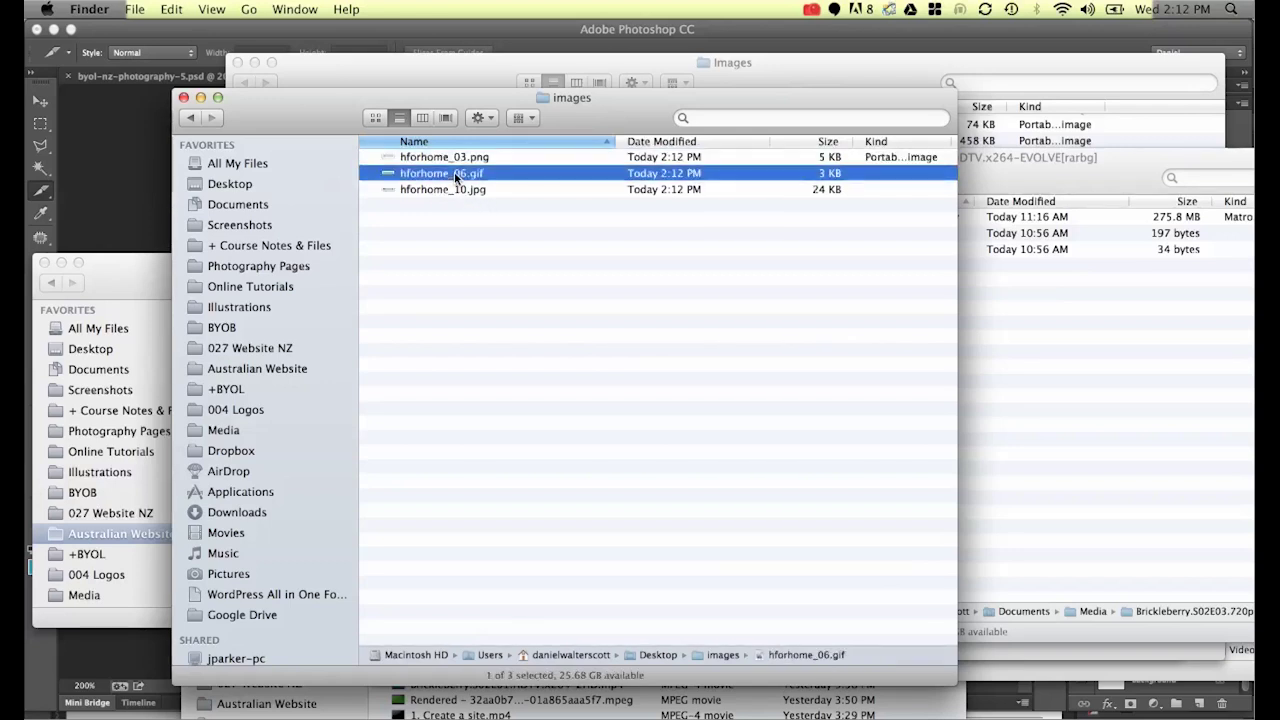
{"action": "left_click", "coordinate": [466, 187]}
{"action": "left_click", "coordinate": [484, 157]}
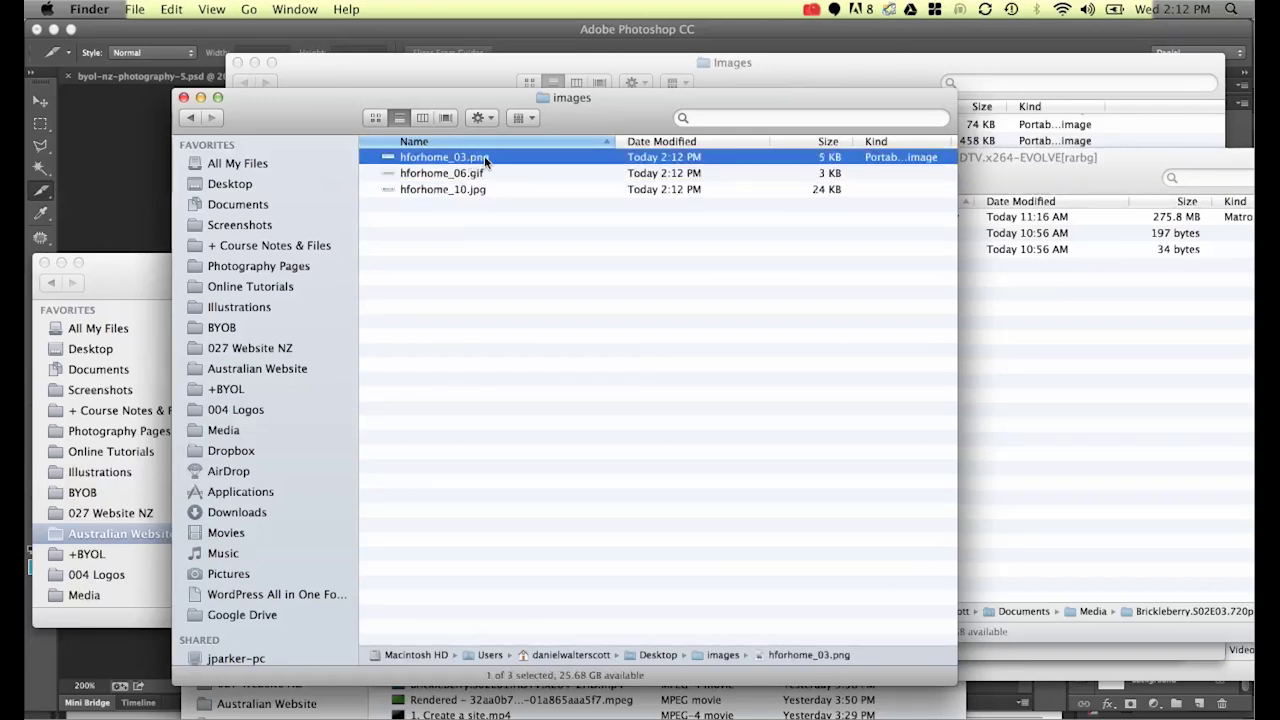
{"action": "left_click", "coordinate": [477, 173]}
{"action": "left_click", "coordinate": [472, 186]}
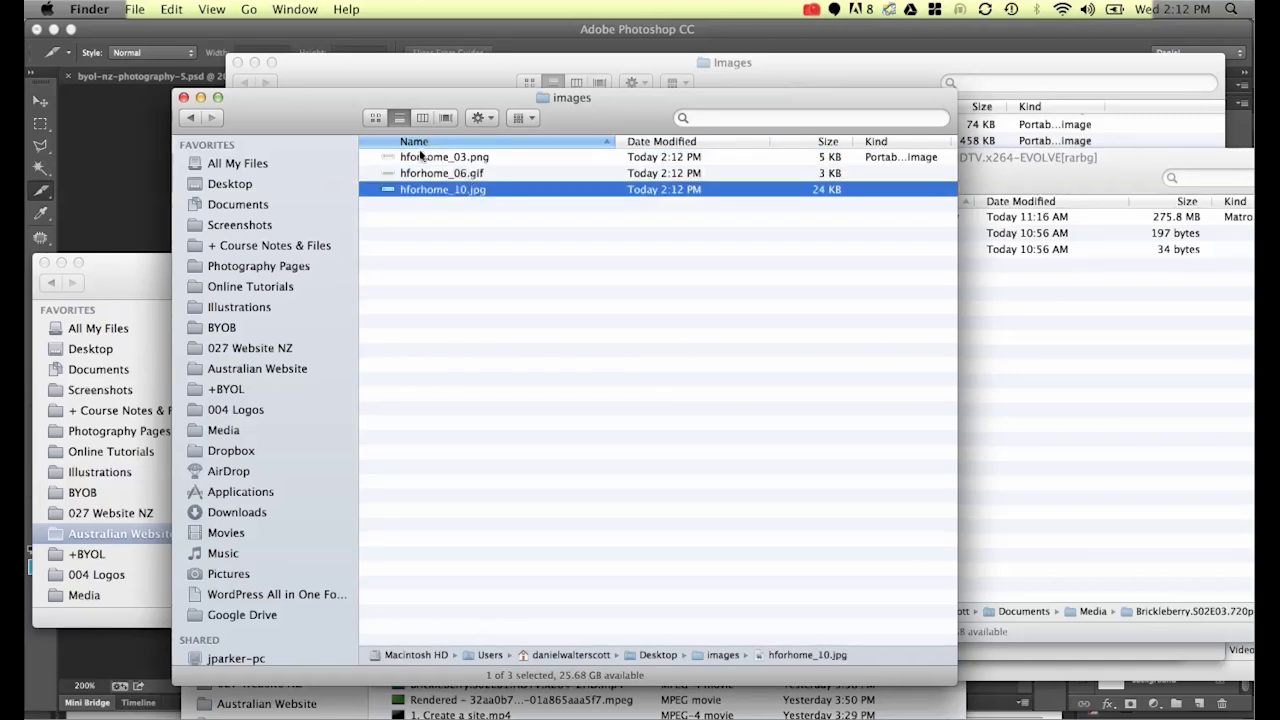
{"action": "left_click", "coordinate": [459, 158]}
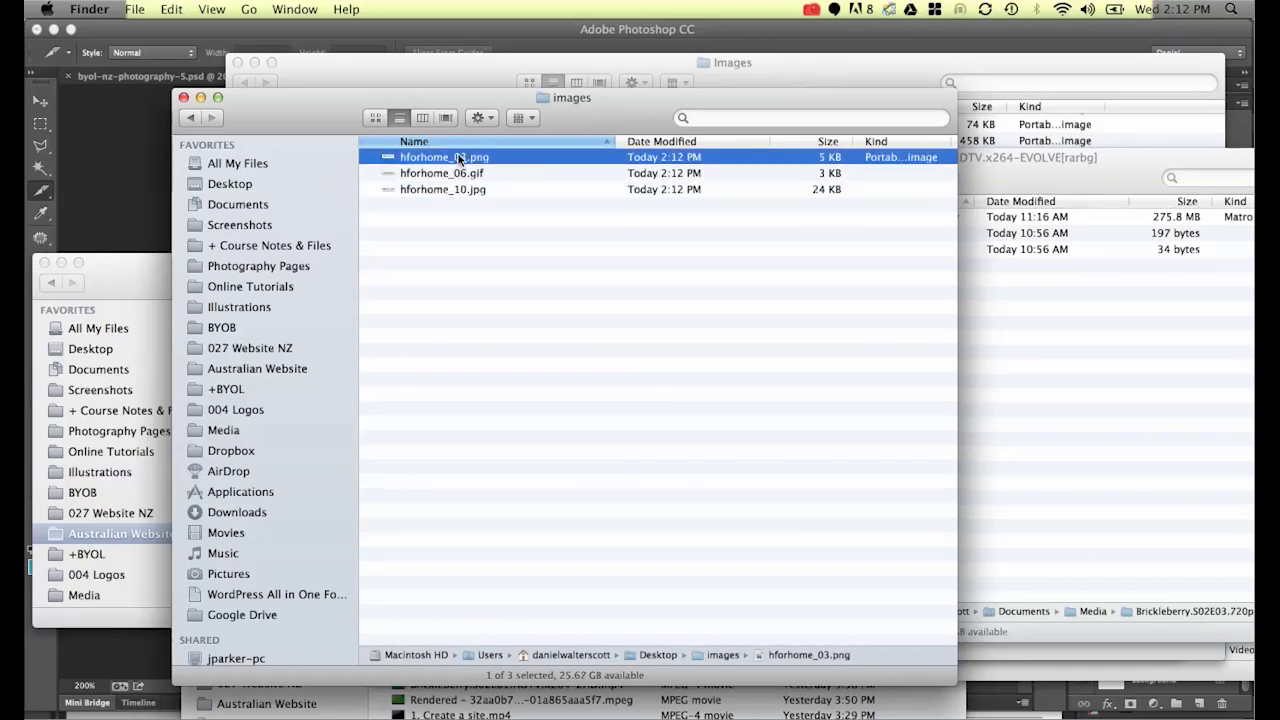
Quick Look the hforhome_03.png logo and the next slice, then select all three files.
{"action": "key", "text": "space"}
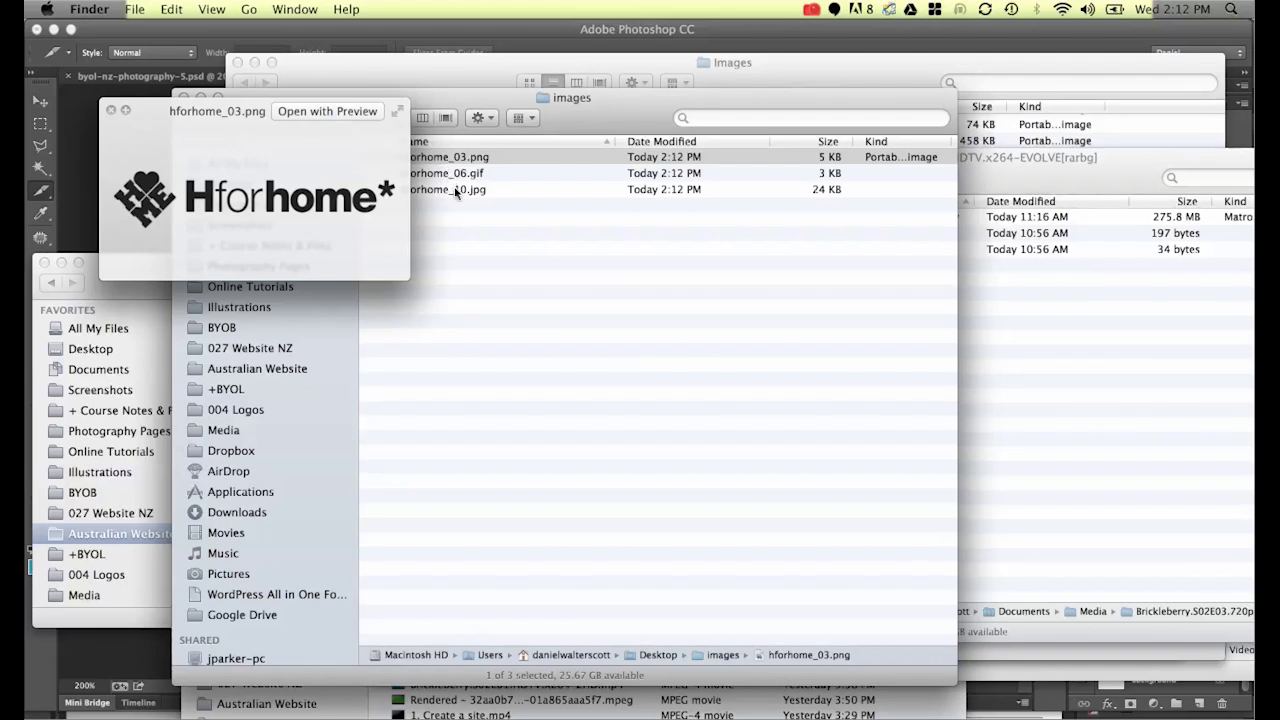
{"action": "key", "text": "Down"}
{"action": "key", "text": "Down"}
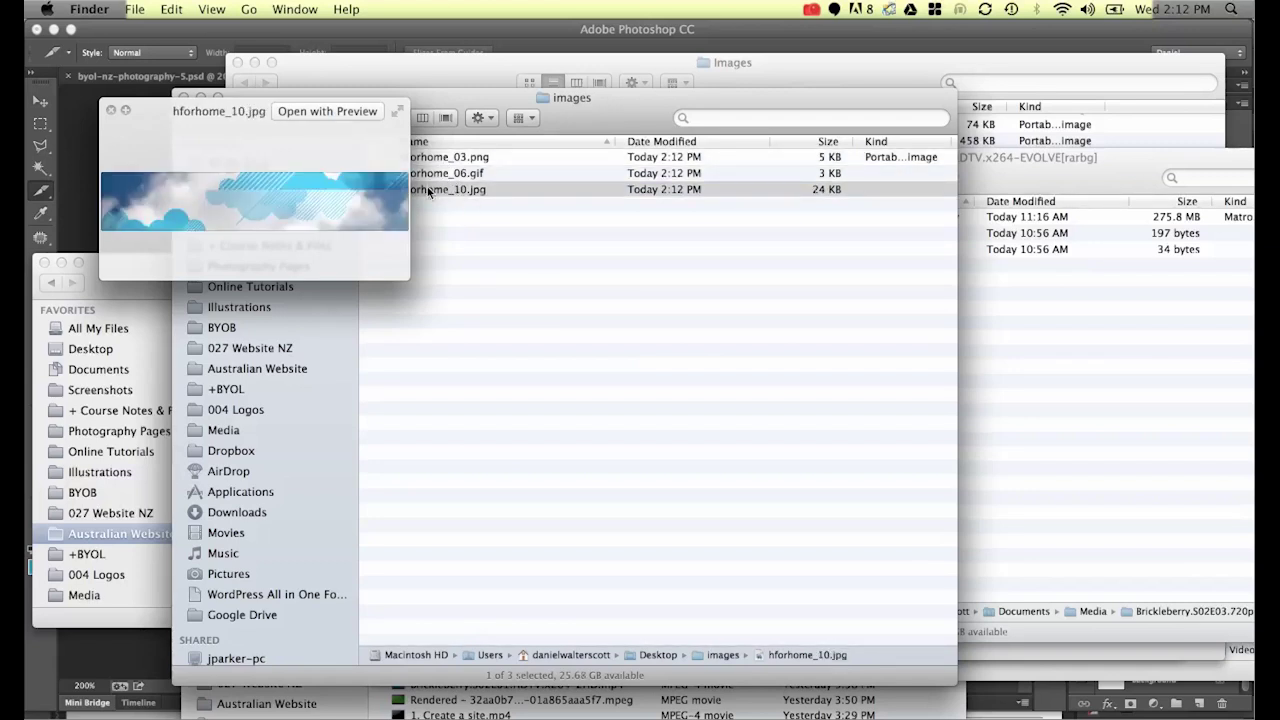
{"action": "key", "text": "space"}
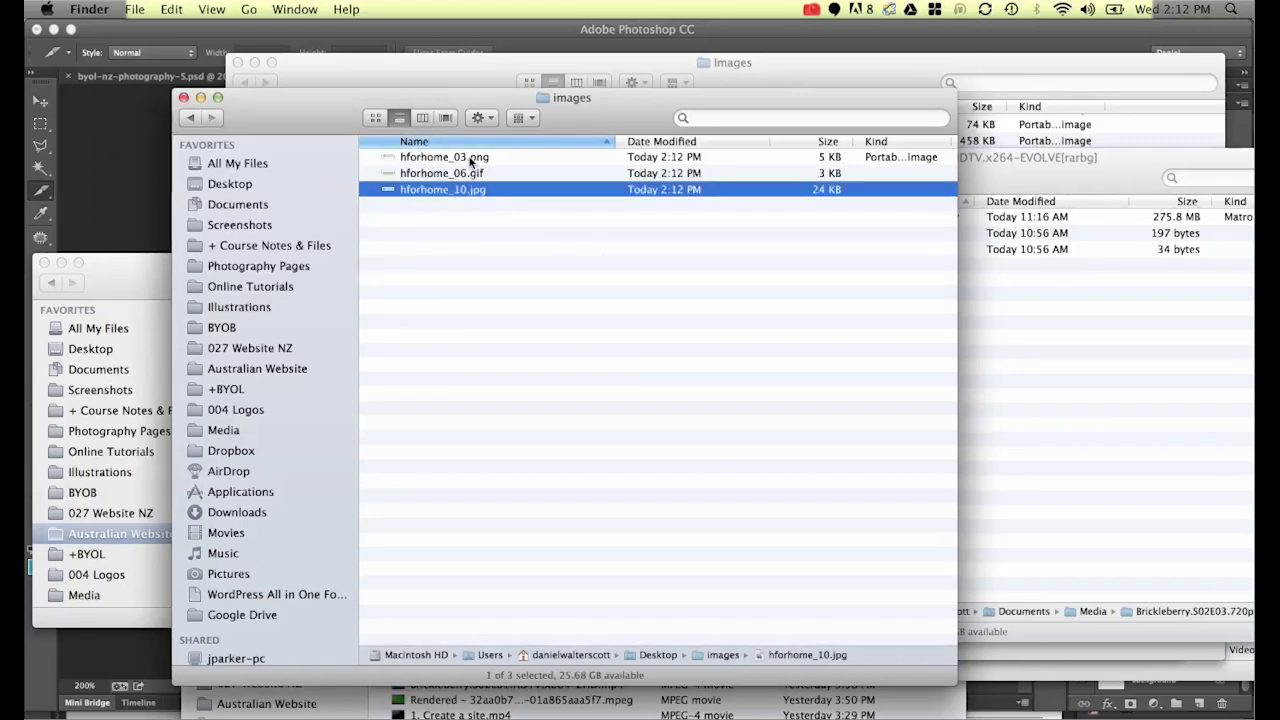
{"action": "left_click", "coordinate": [470, 160], "text": "shift"}
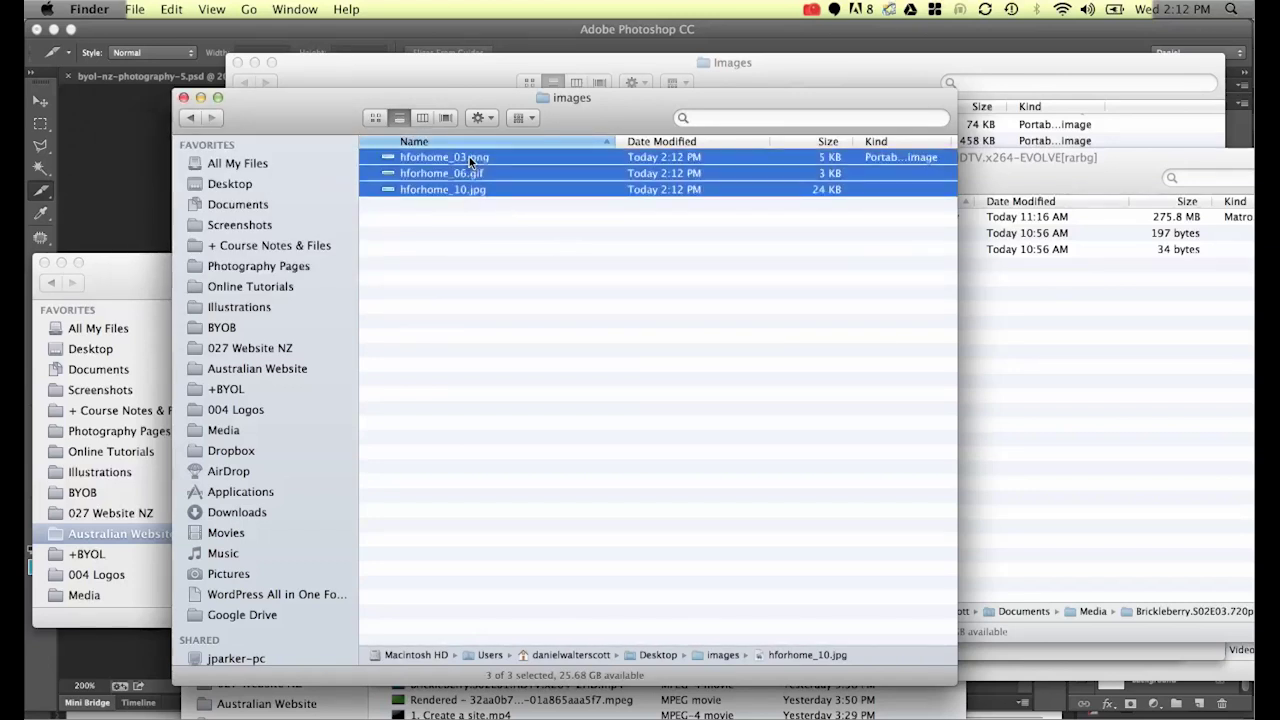
Paste the three hforhome slices into Desktop > Example tutorial > images, beside the vintage images.
{"action": "left_click", "coordinate": [255, 182]}
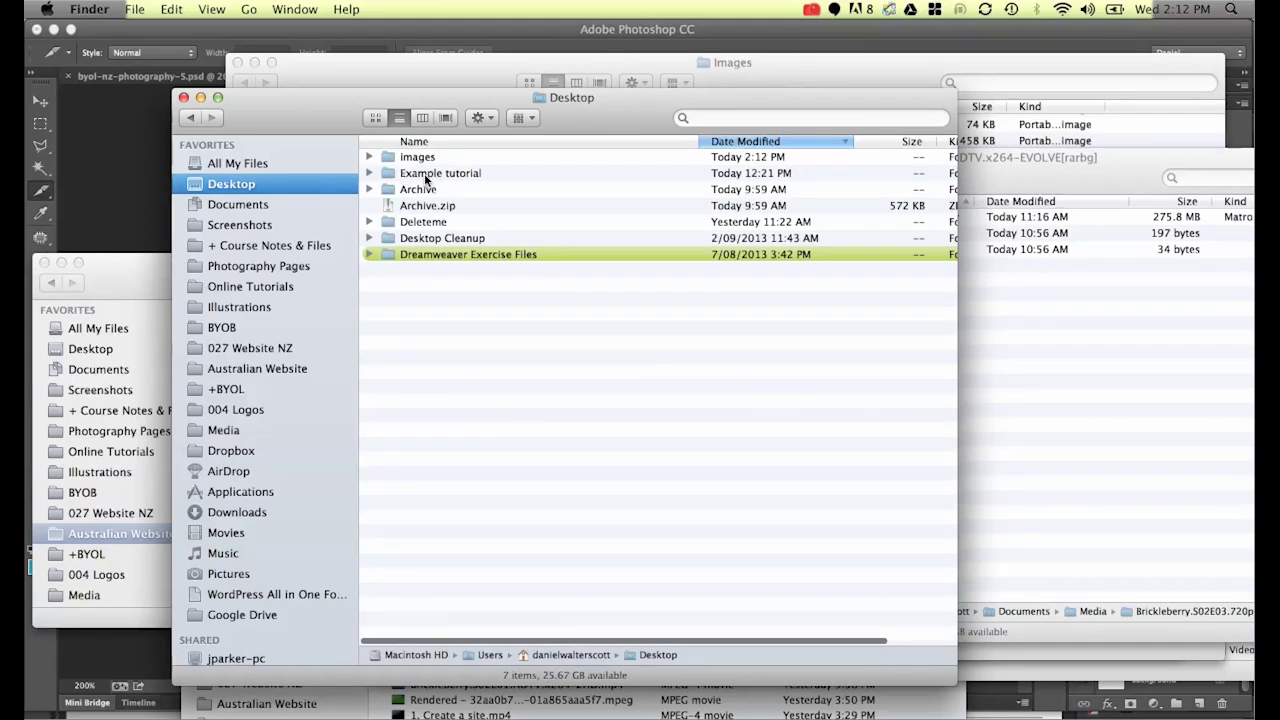
{"action": "double_click", "coordinate": [424, 173]}
{"action": "double_click", "coordinate": [414, 156]}
{"action": "key", "text": "super+v"}
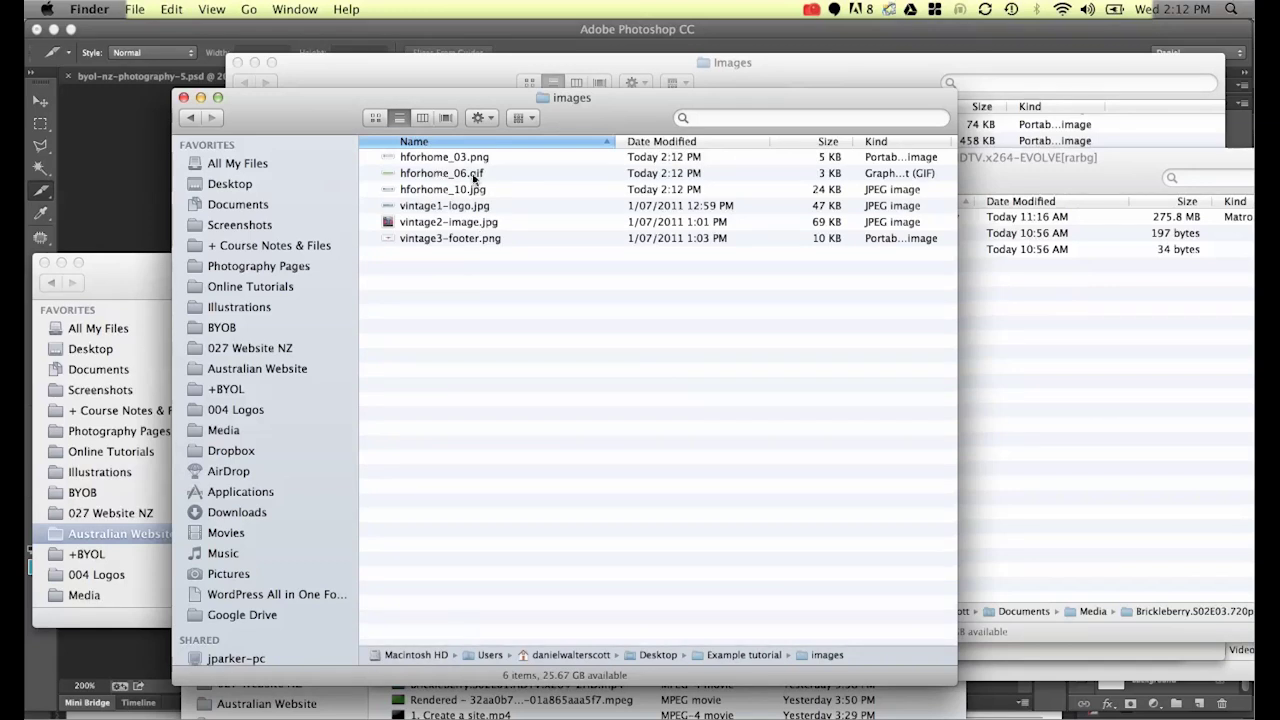